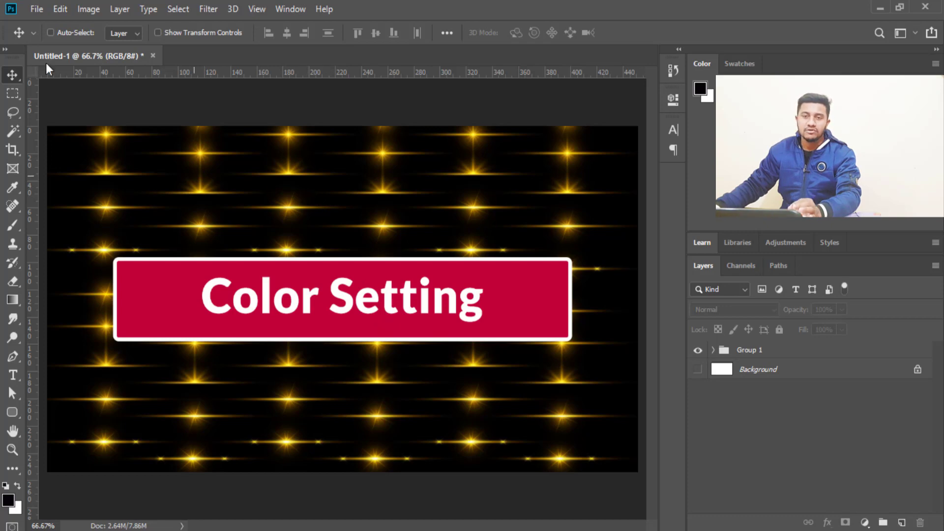
# - Open the Edit menu to reveal the Color Settings command
pyautogui.click(61, 9)
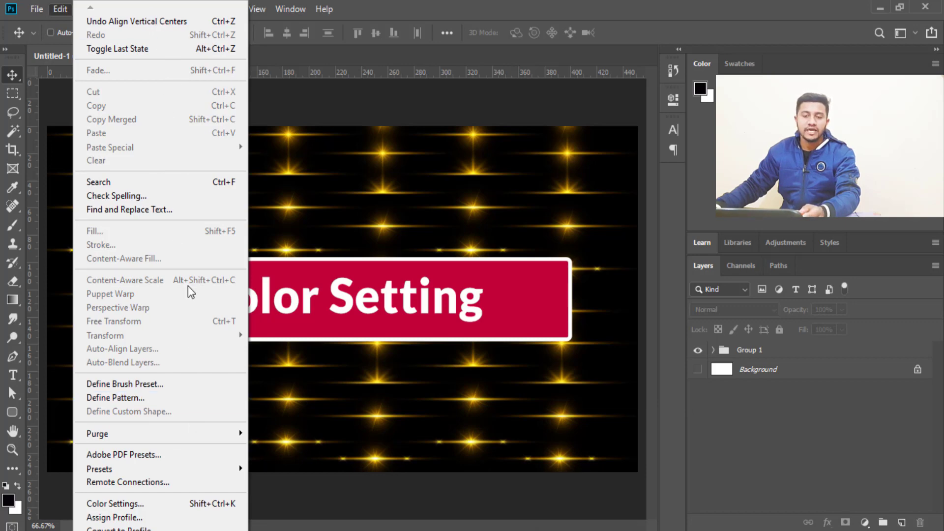
# - Open Color Settings on North America General Purpose 2 and drag the dialog aside
pyautogui.click(170, 503)
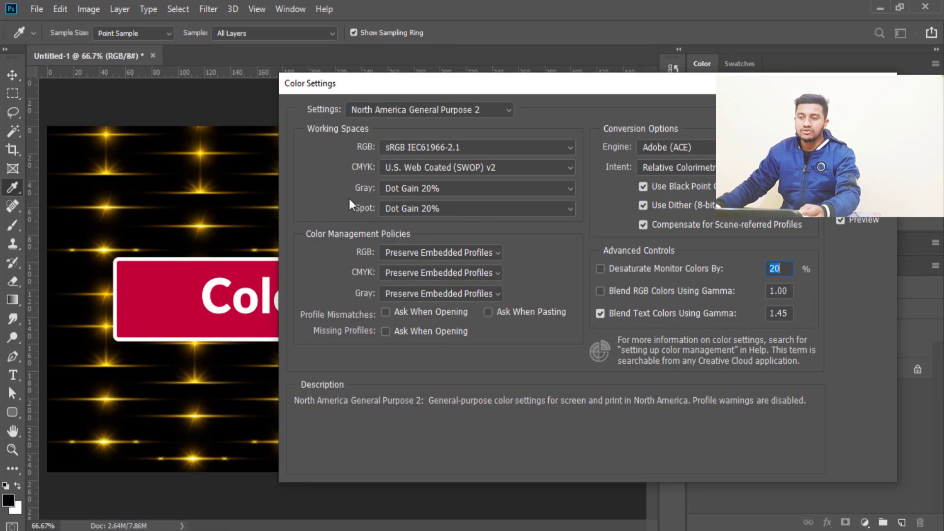
pyautogui.moveTo(587, 87)
pyautogui.mouseDown()
pyautogui.moveTo(479, 93)
pyautogui.moveTo(541, 93)
pyautogui.mouseUp()
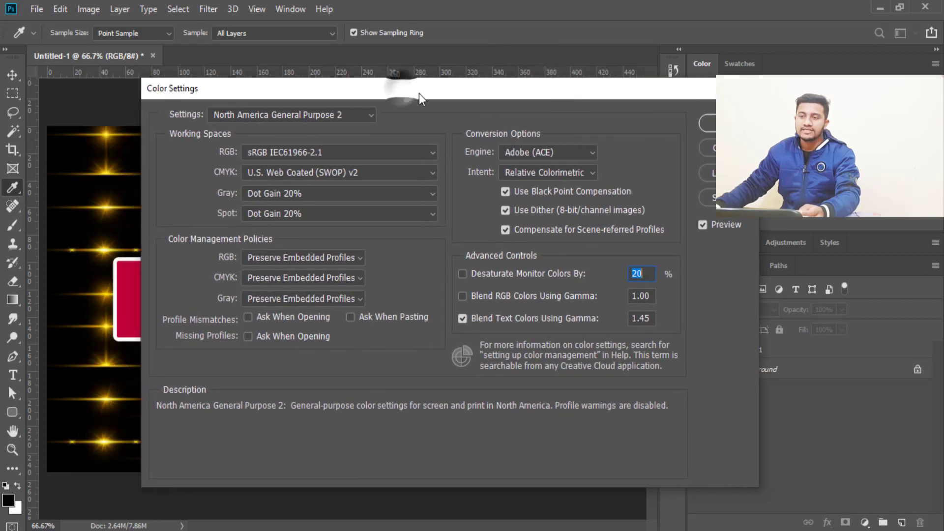
pyautogui.moveTo(415, 92)
pyautogui.mouseDown()
pyautogui.moveTo(462, 87)
pyautogui.moveTo(470, 59)
pyautogui.mouseUp()
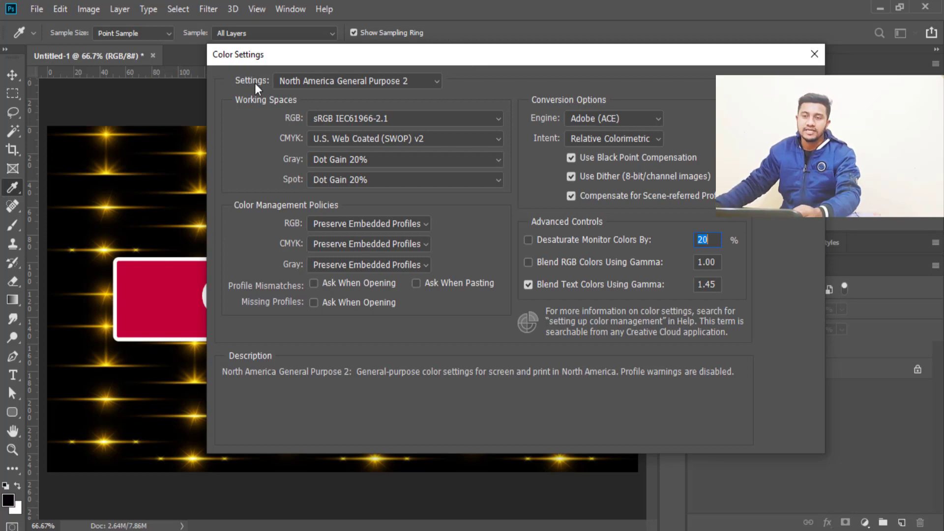
# - Try the Monitor Color preset, then settle on North America Newspaper
pyautogui.click(426, 81)
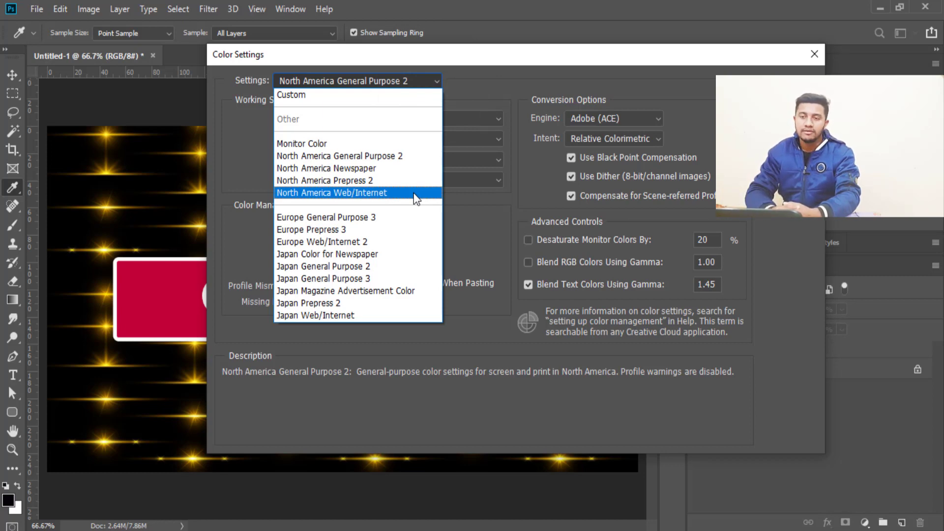
pyautogui.click(331, 146)
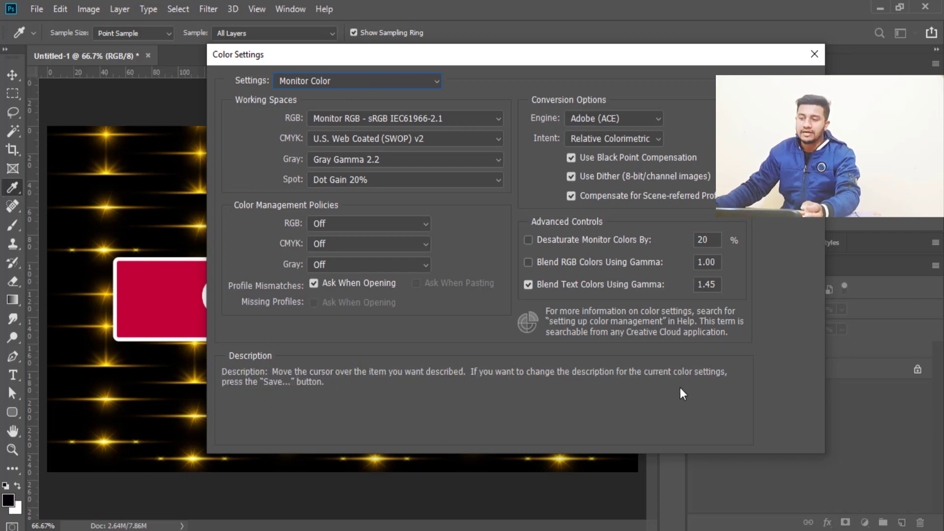
pyautogui.click(392, 84)
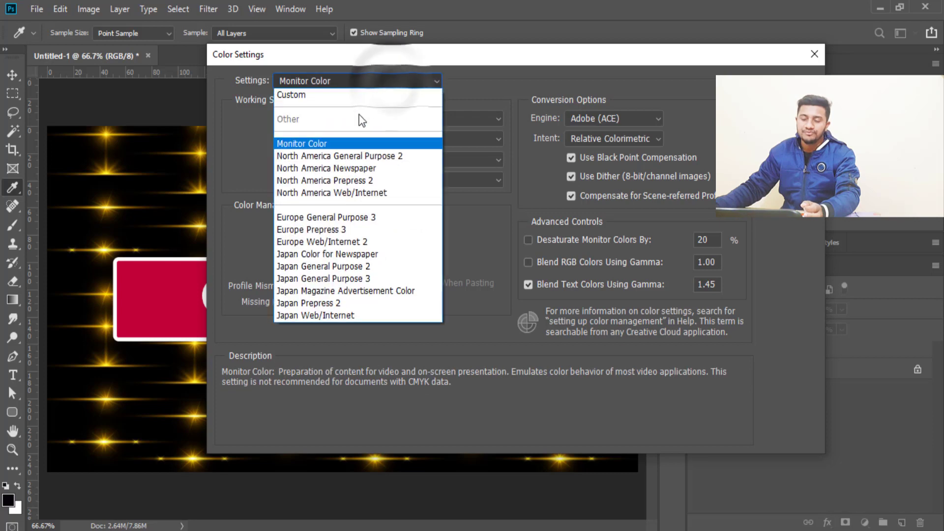
pyautogui.click(394, 169)
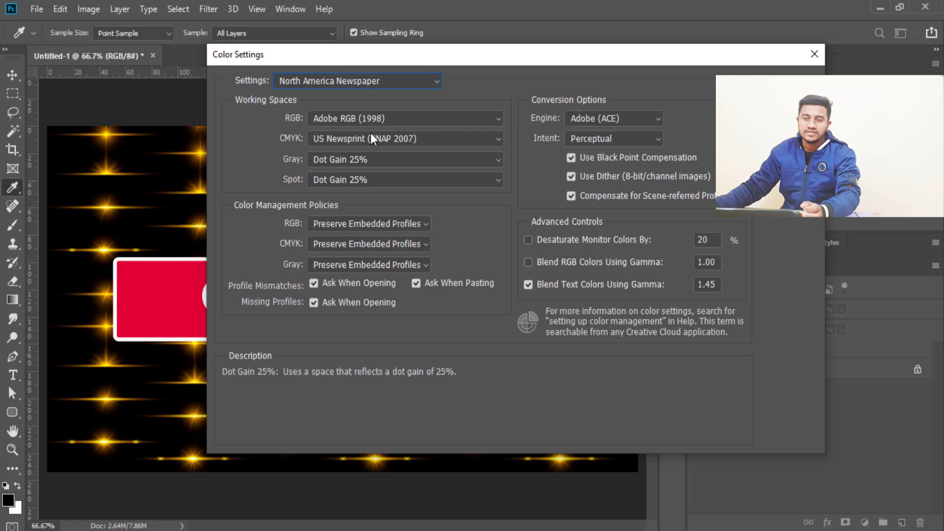
# - Try the Europe Prepress 3 preset, then settle on Japan General Purpose 2
pyautogui.click(367, 77)
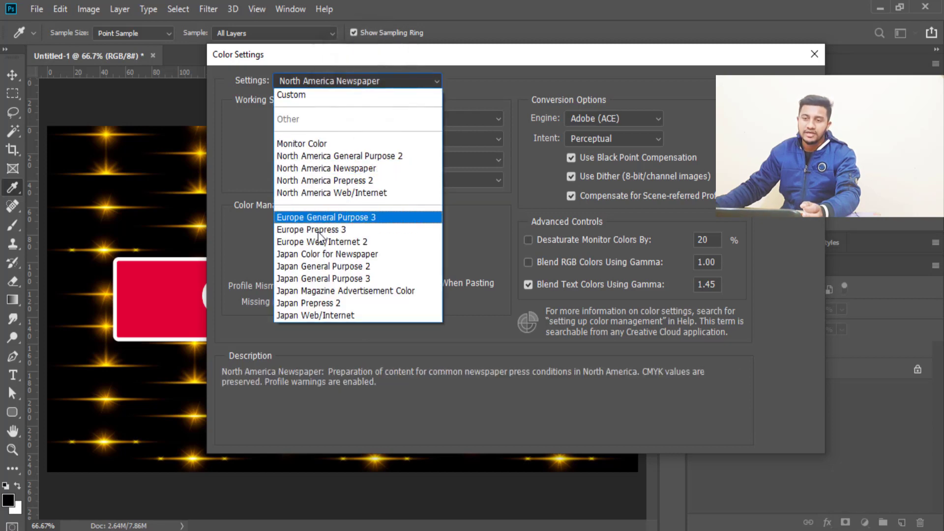
pyautogui.click(309, 230)
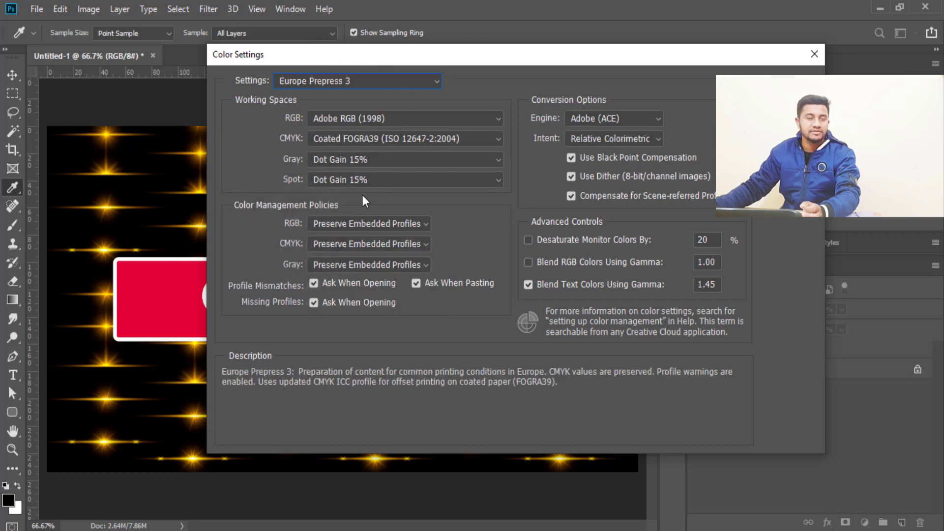
pyautogui.click(402, 82)
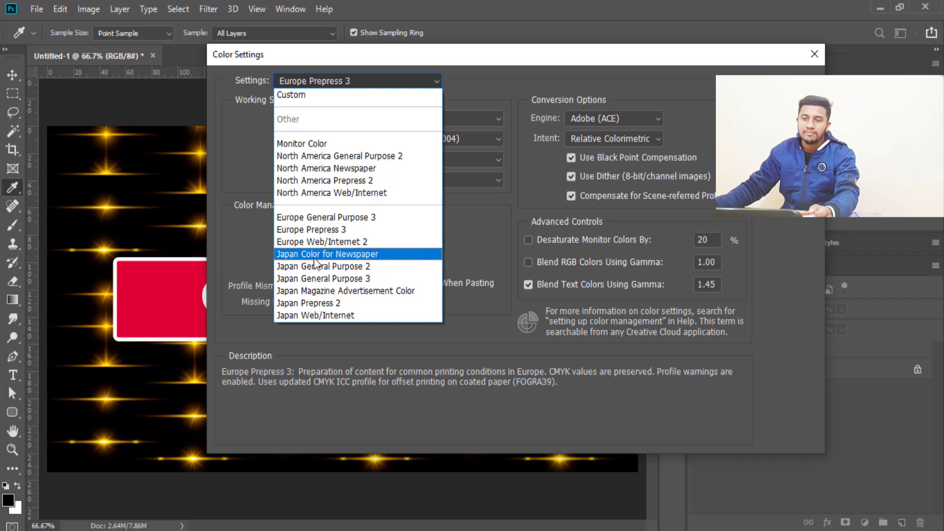
pyautogui.click(386, 268)
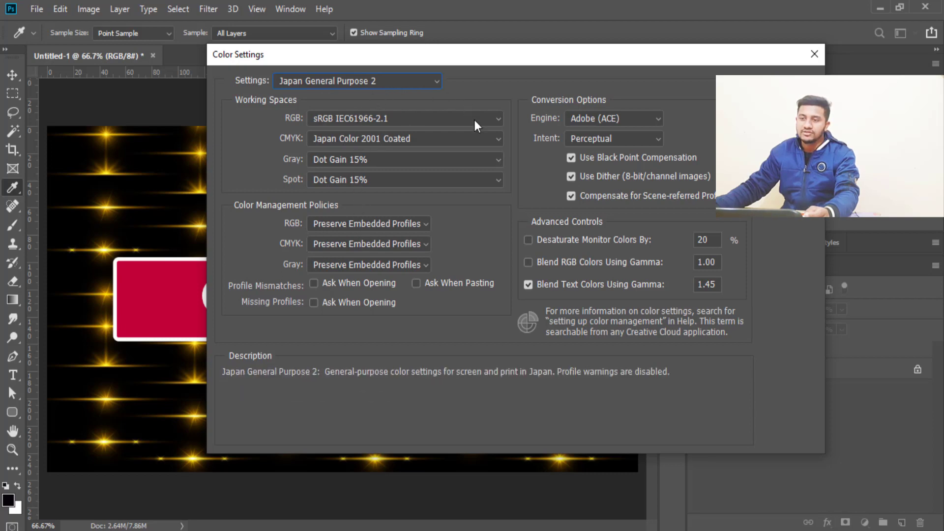
# - Set the RGB working space to HDTV (Rec. 709) and CMYK to U.S. Web Coated (SWOP) v2
pyautogui.click(493, 119)
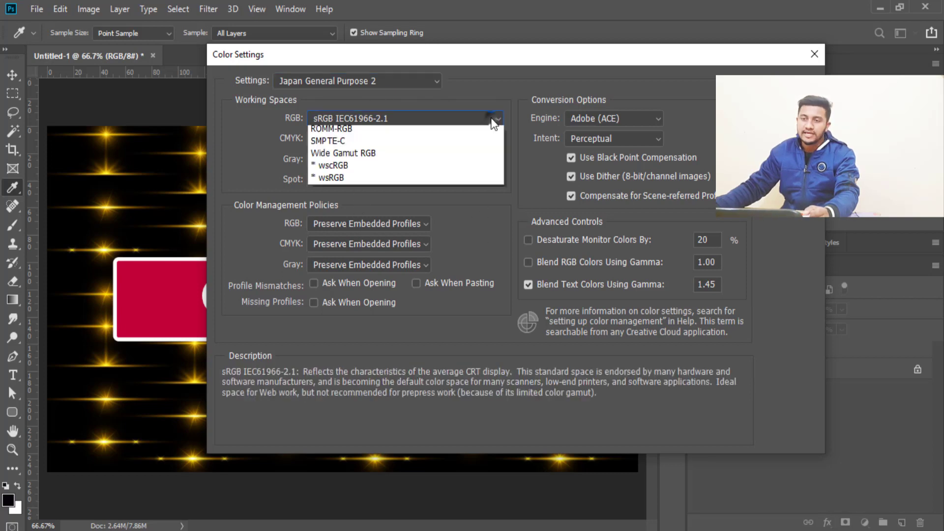
pyautogui.click(371, 352)
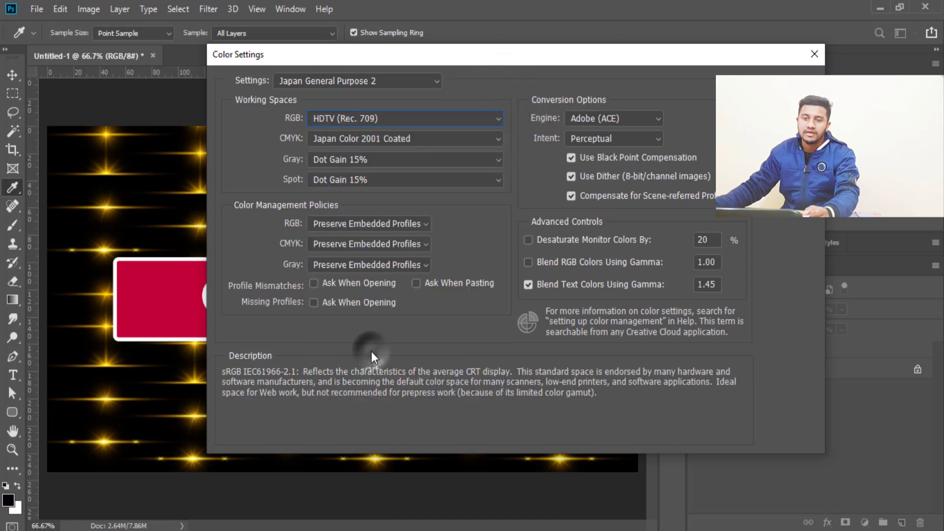
pyautogui.click(452, 140)
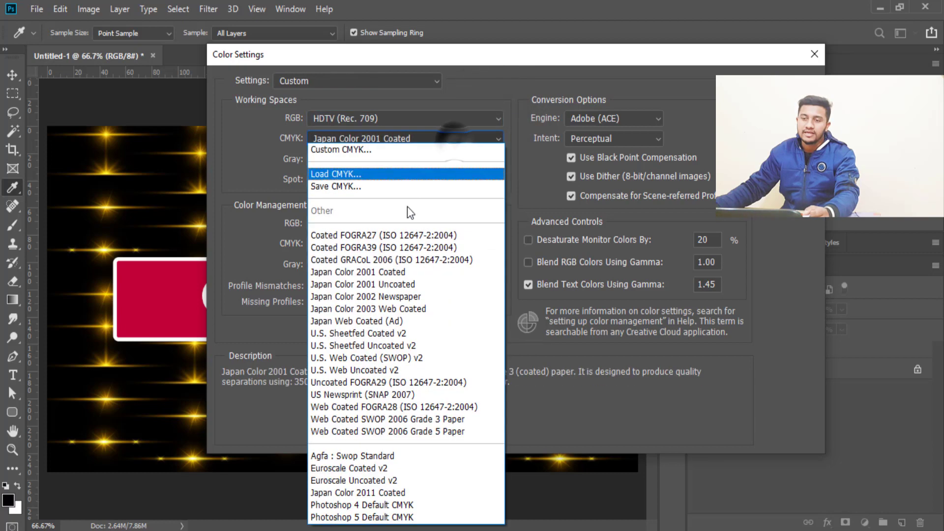
pyautogui.click(374, 357)
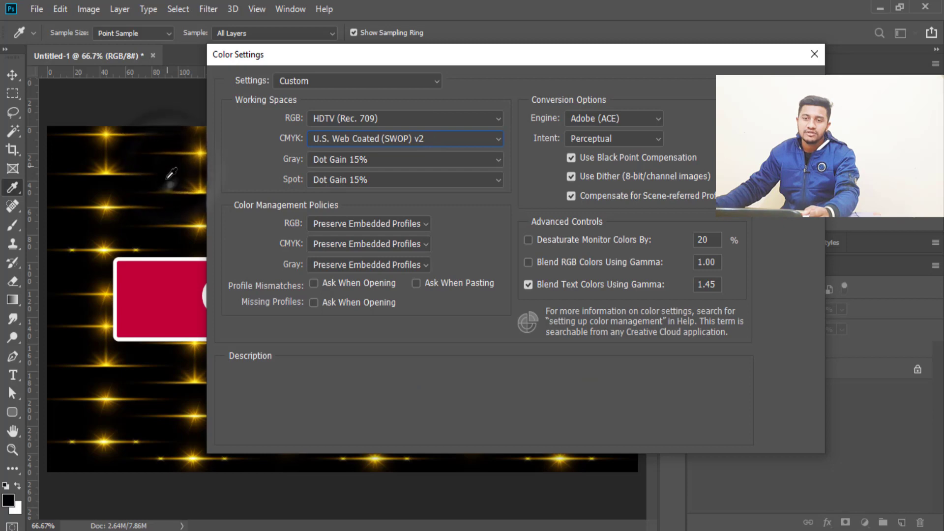
pyautogui.moveTo(387, 114)
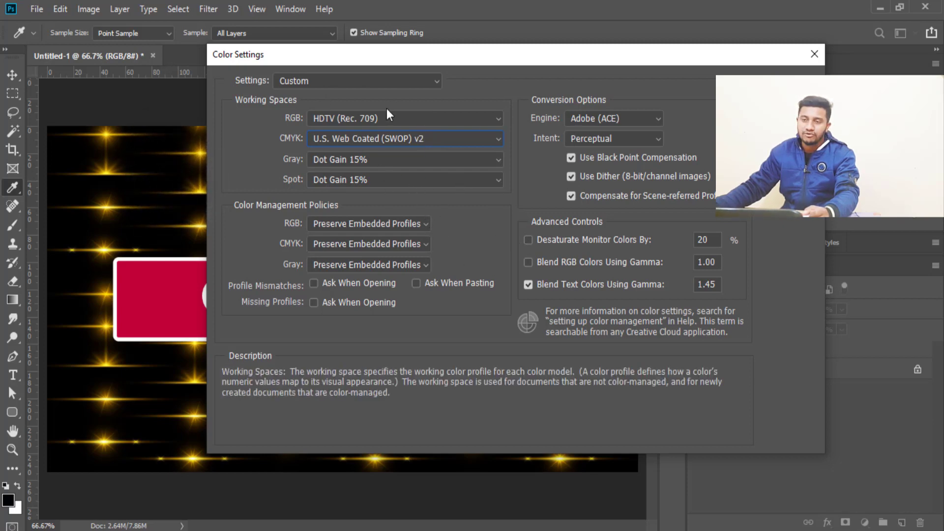
# - Keep the preset as Custom and change the RGB working space to ColorMatch RGB
pyautogui.click(402, 81)
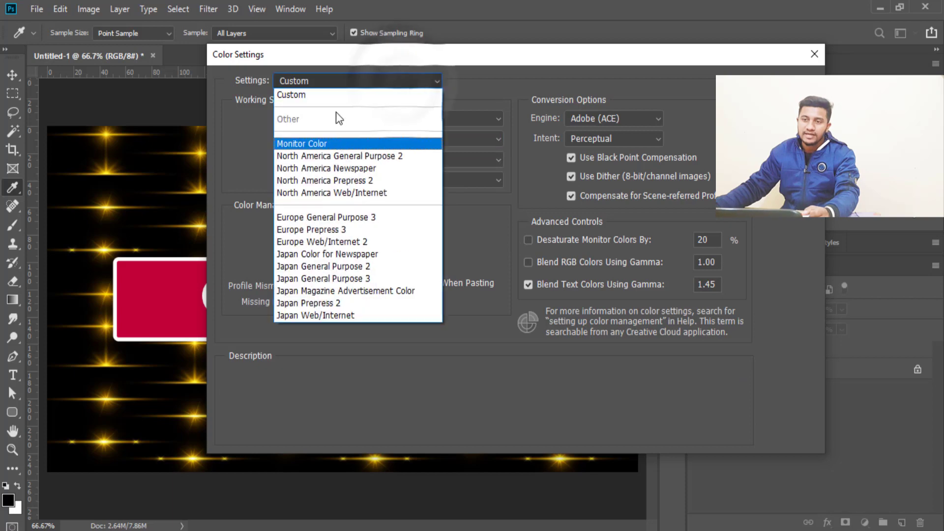
pyautogui.click(313, 95)
pyautogui.click(453, 117)
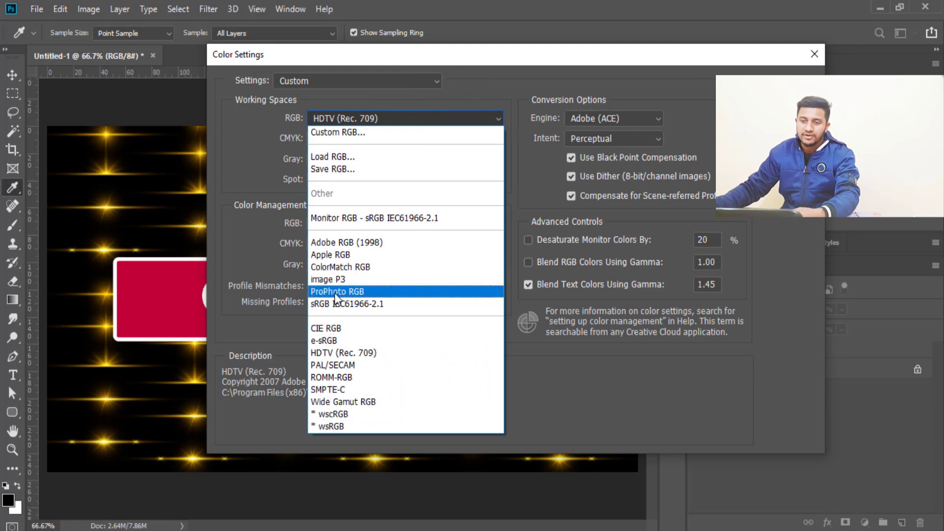
pyautogui.click(384, 278)
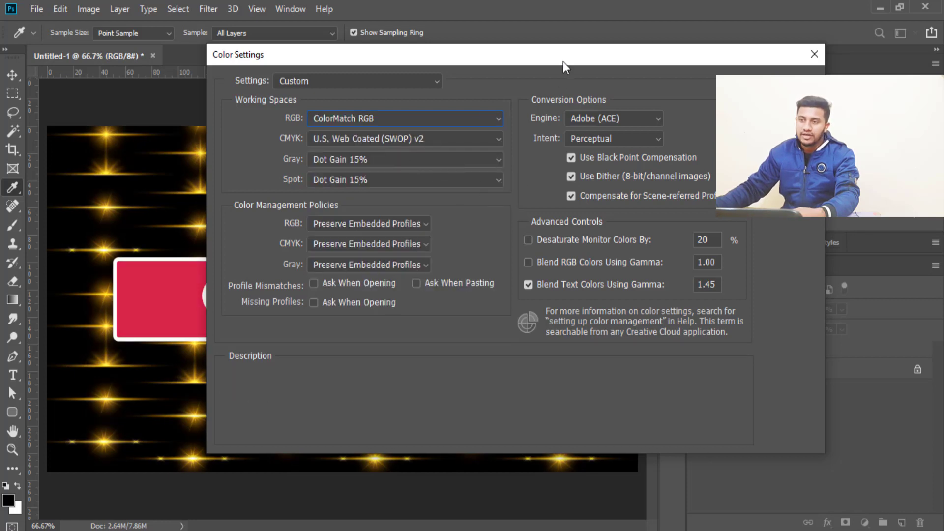
# - Choose Japan Color 2002 Newspaper for CMYK and Dot Gain 30% for Gray and Spot
pyautogui.moveTo(562, 58)
pyautogui.mouseDown()
pyautogui.moveTo(421, 68)
pyautogui.moveTo(429, 67)
pyautogui.mouseUp()
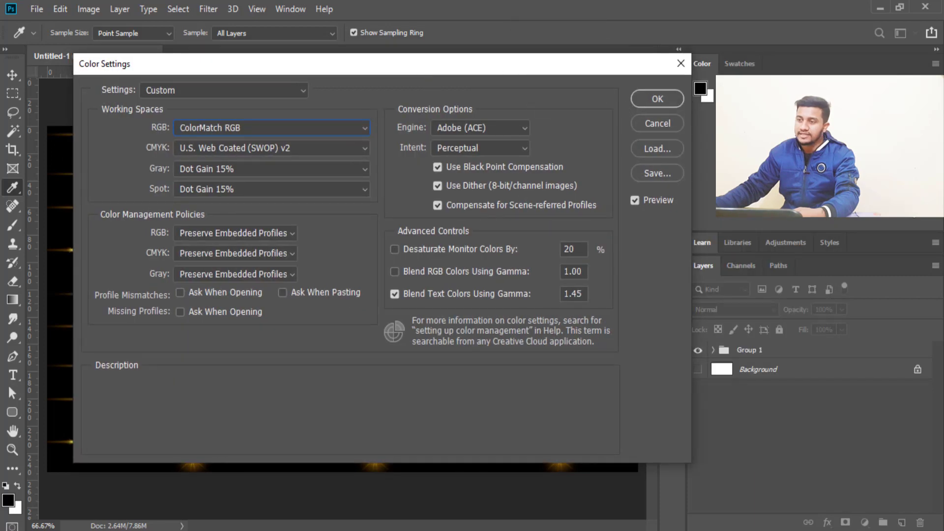
pyautogui.click(270, 148)
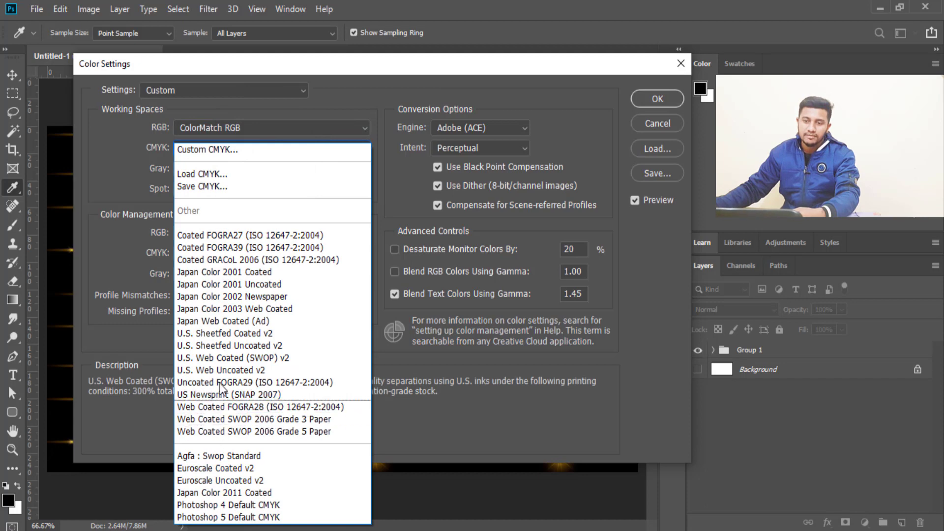
pyautogui.click(226, 296)
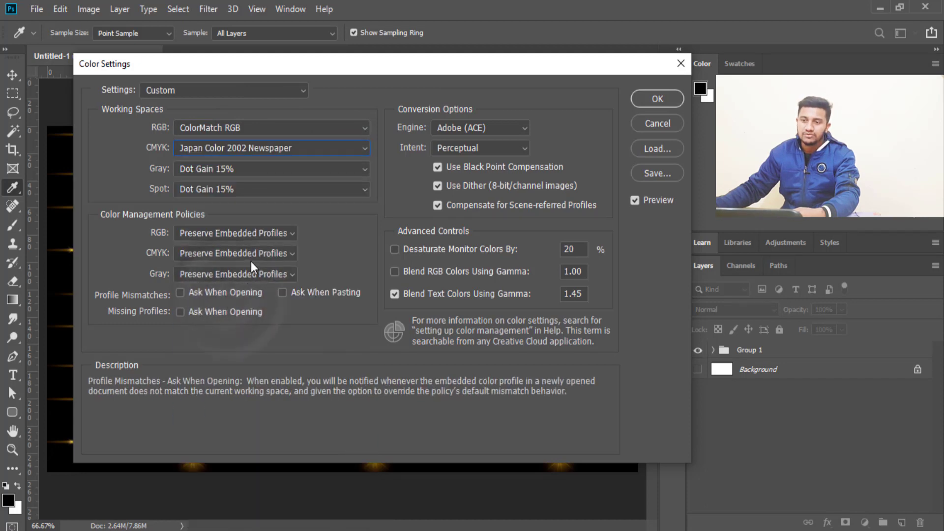
pyautogui.click(258, 169)
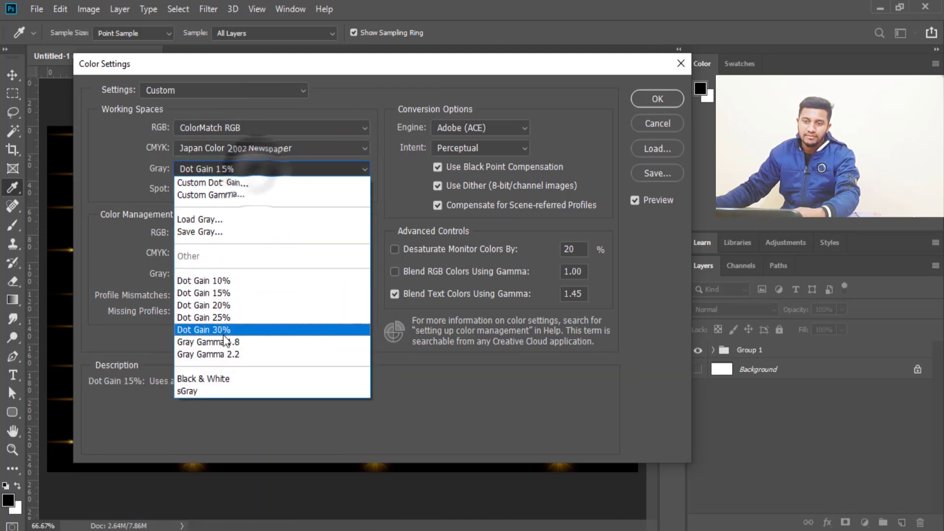
pyautogui.click(228, 329)
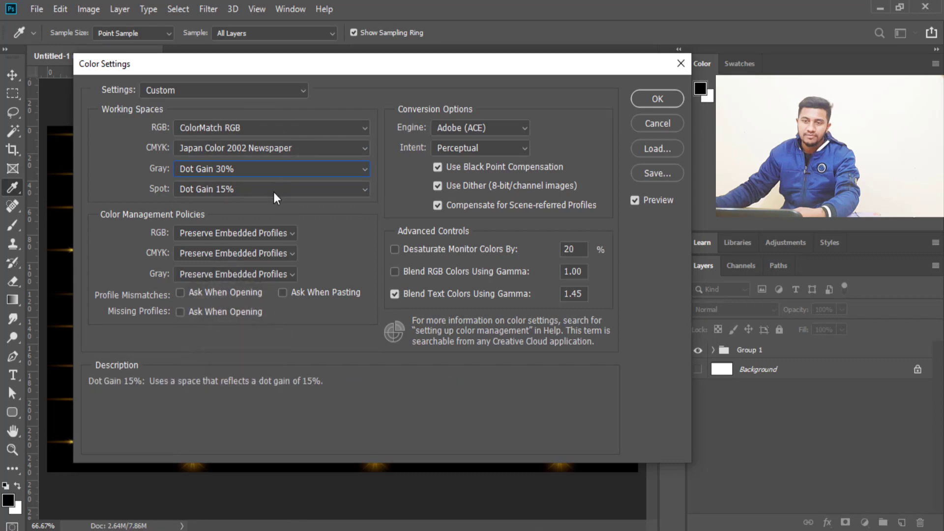
pyautogui.click(273, 190)
pyautogui.click(250, 337)
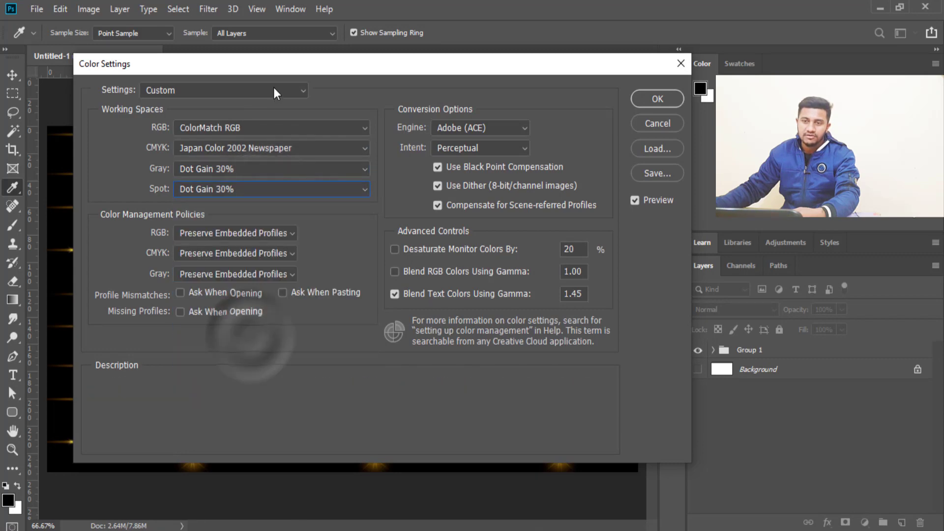
pyautogui.moveTo(337, 72); pyautogui.dragTo(520, 66)
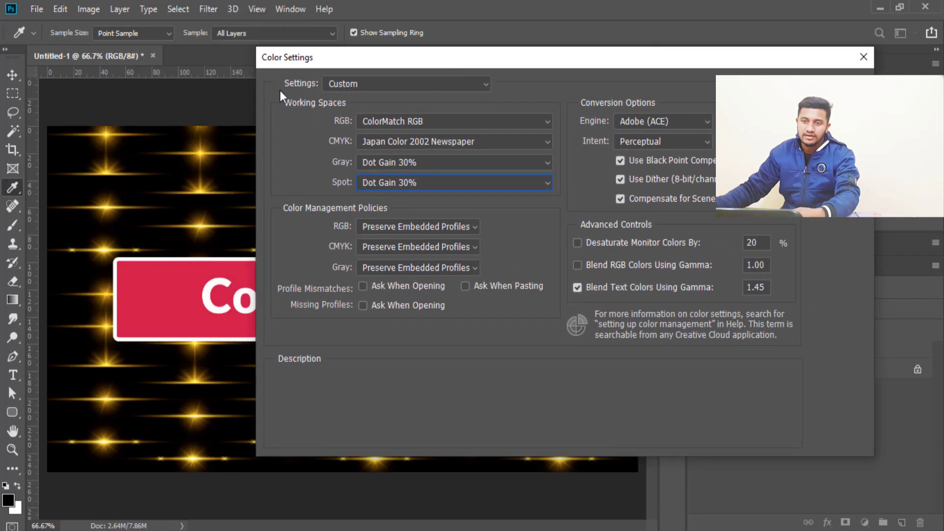
# - Enable Desaturate Monitor Colors By at 100%, turning the canvas preview grey
pyautogui.click(577, 243)
pyautogui.moveTo(642, 243)
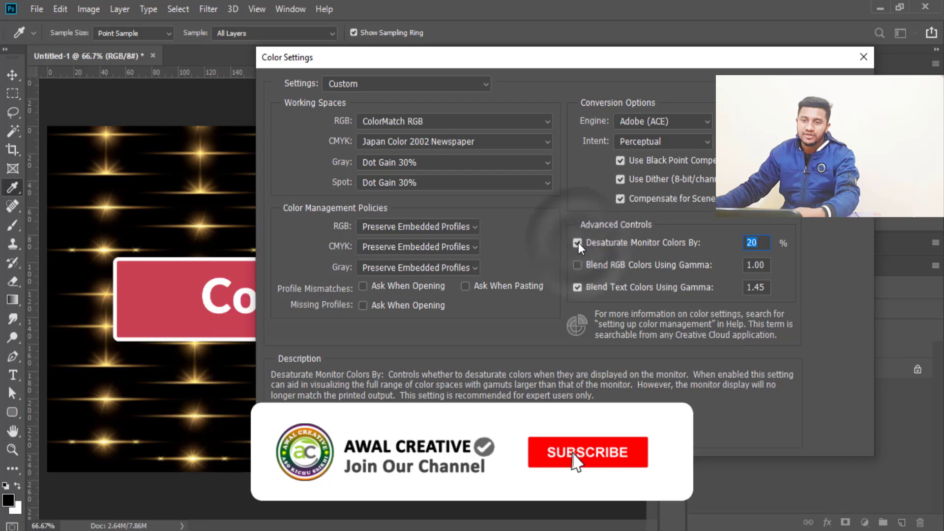
pyautogui.moveTo(403, 66); pyautogui.dragTo(528, 76)
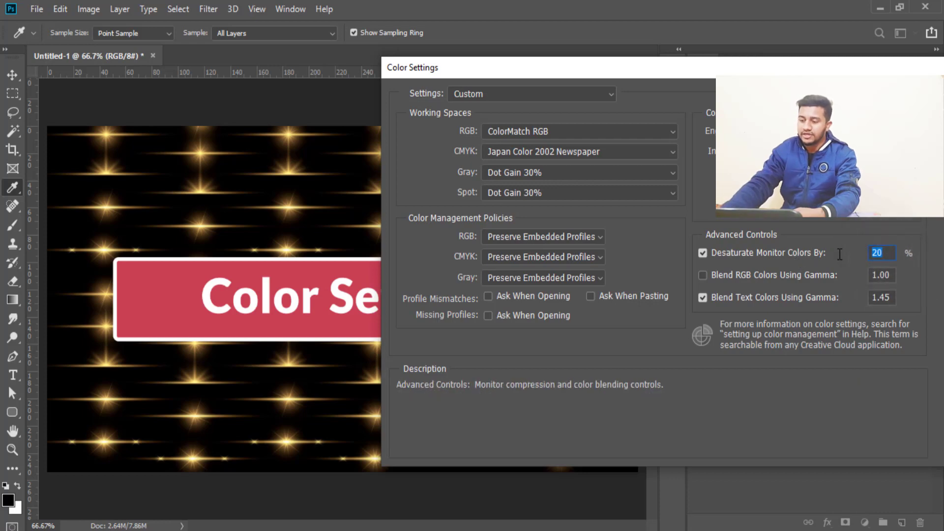
pyautogui.write('50')
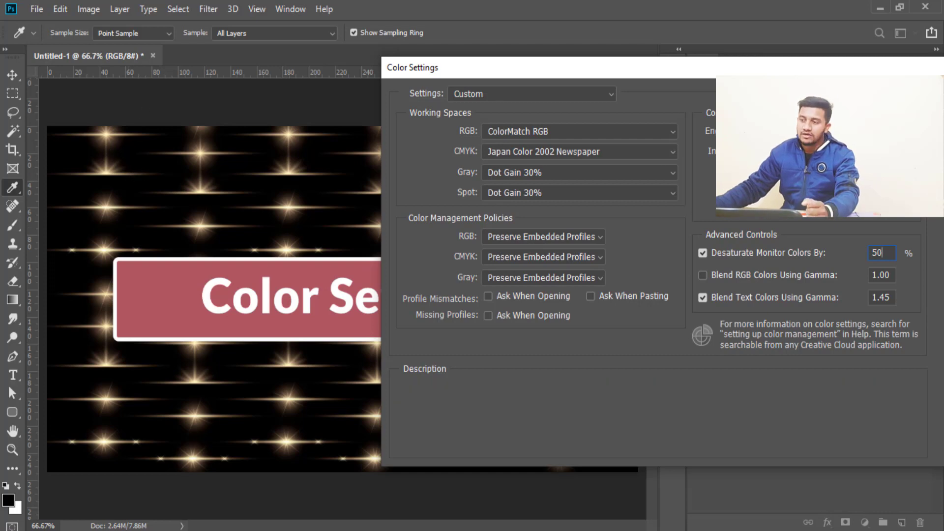
pyautogui.doubleClick(881, 252)
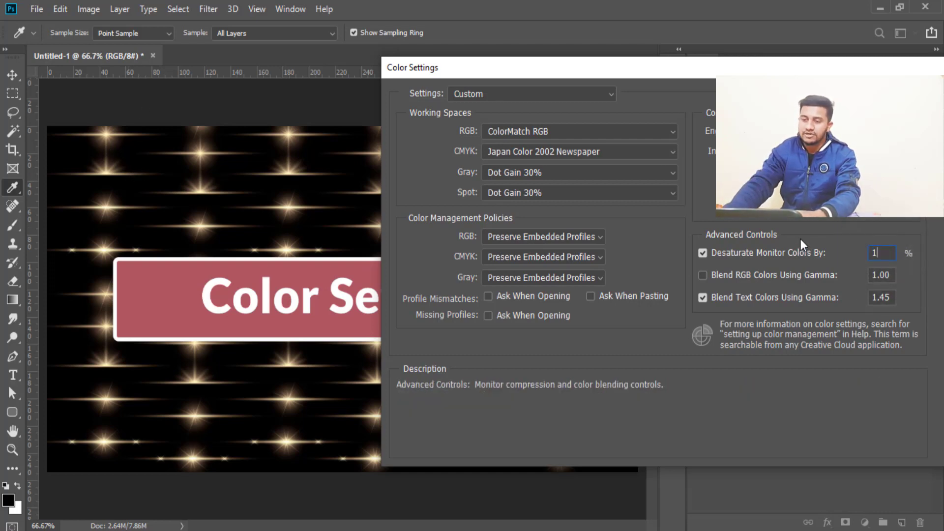
pyautogui.write('100')
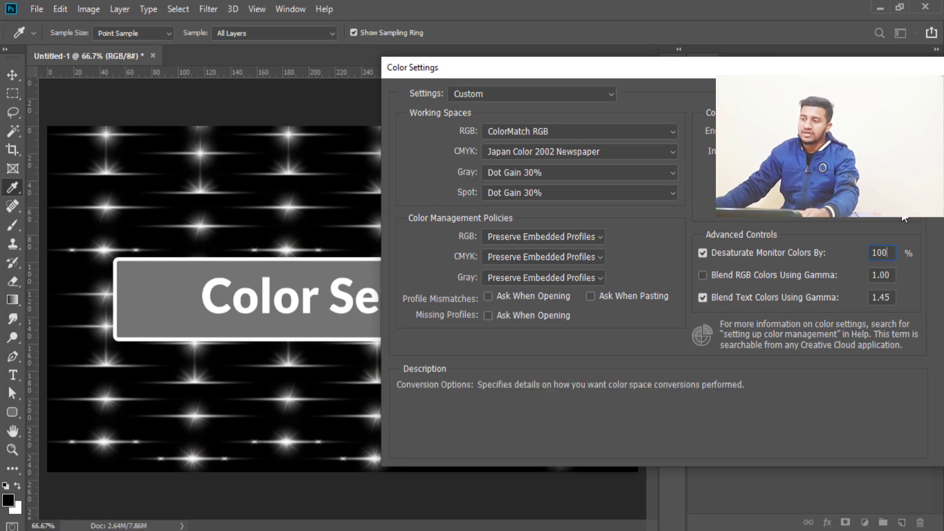
pyautogui.moveTo(831, 67); pyautogui.dragTo(650, 76)
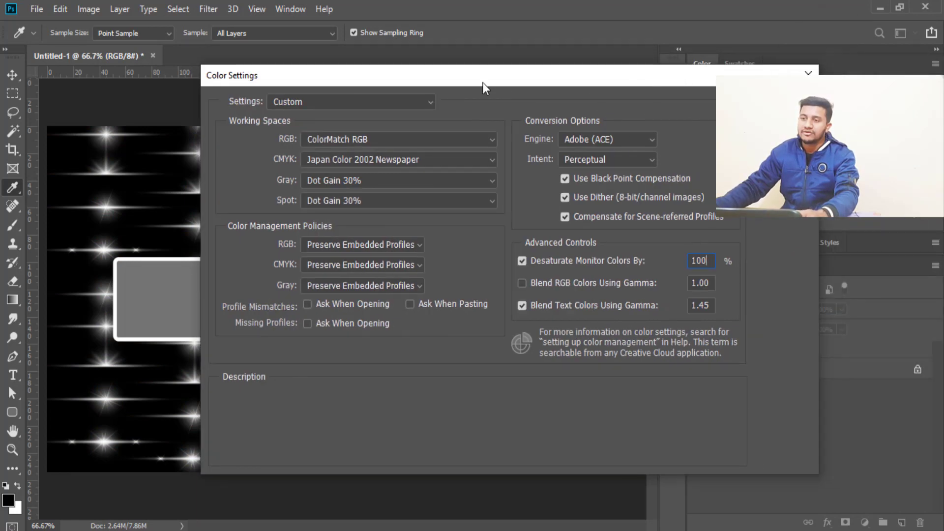
# - Set RGB to sRGB IEC61966-2.1 and CMYK to U.S. Web Coated (SWOP) v2
pyautogui.moveTo(514, 84); pyautogui.dragTo(801, 166)
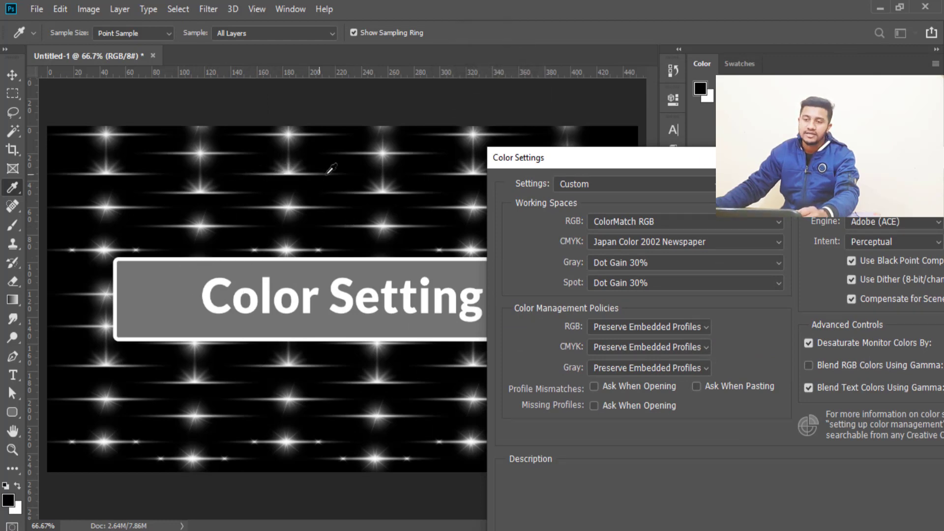
pyautogui.click(643, 221)
pyautogui.click(628, 395)
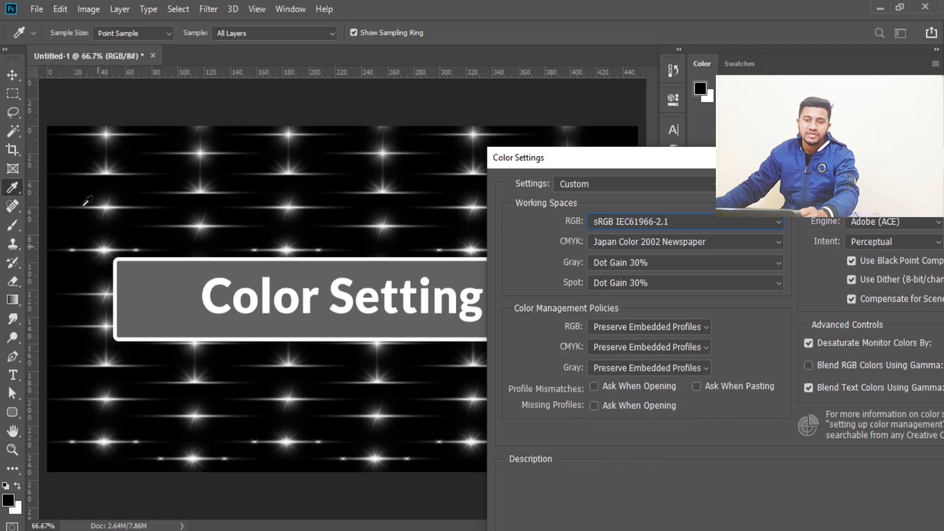
pyautogui.click(715, 241)
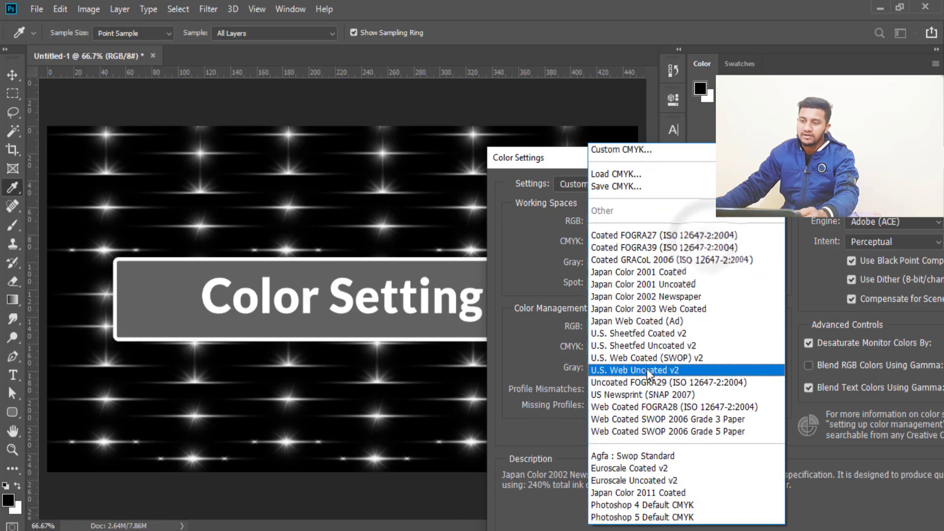
pyautogui.click(621, 358)
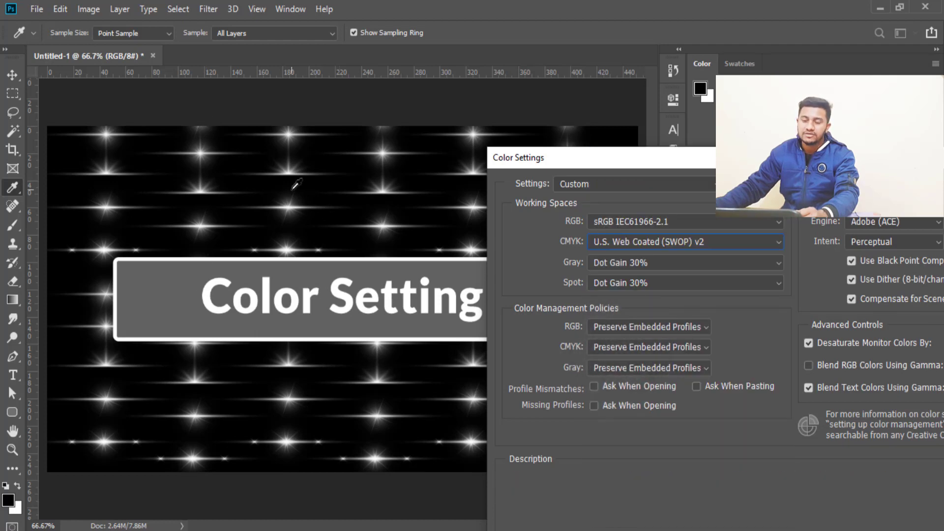
# - Set both Spot and Gray working spaces to Dot Gain 10%
pyautogui.click(702, 283)
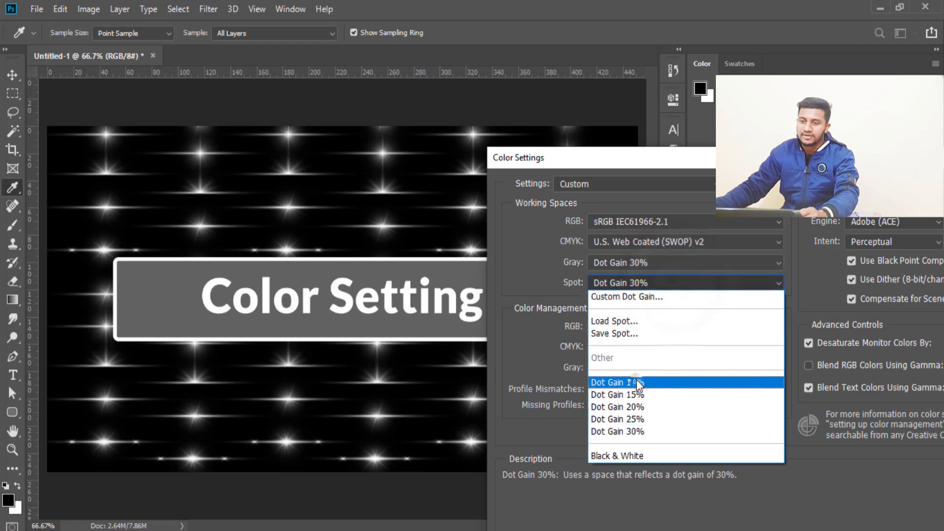
pyautogui.click(637, 380)
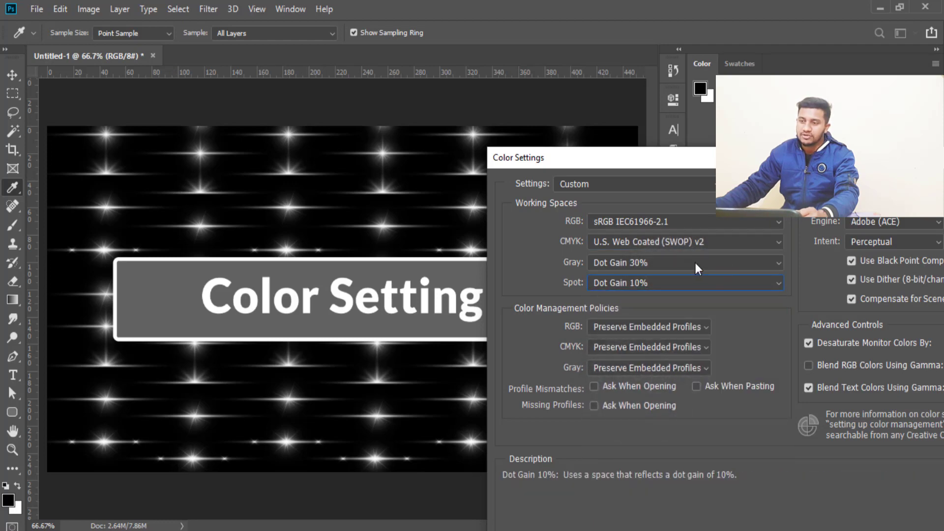
pyautogui.click(696, 262)
pyautogui.click(650, 375)
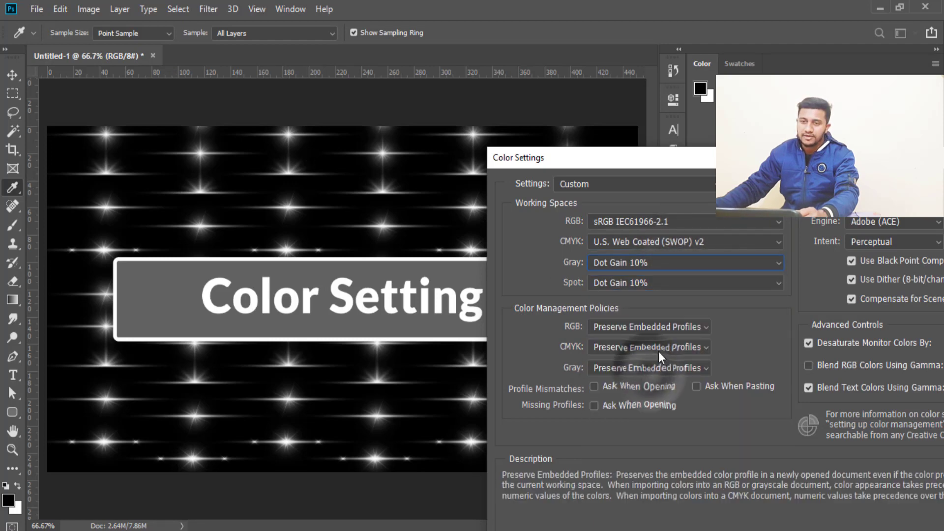
pyautogui.moveTo(662, 161); pyautogui.dragTo(421, 121)
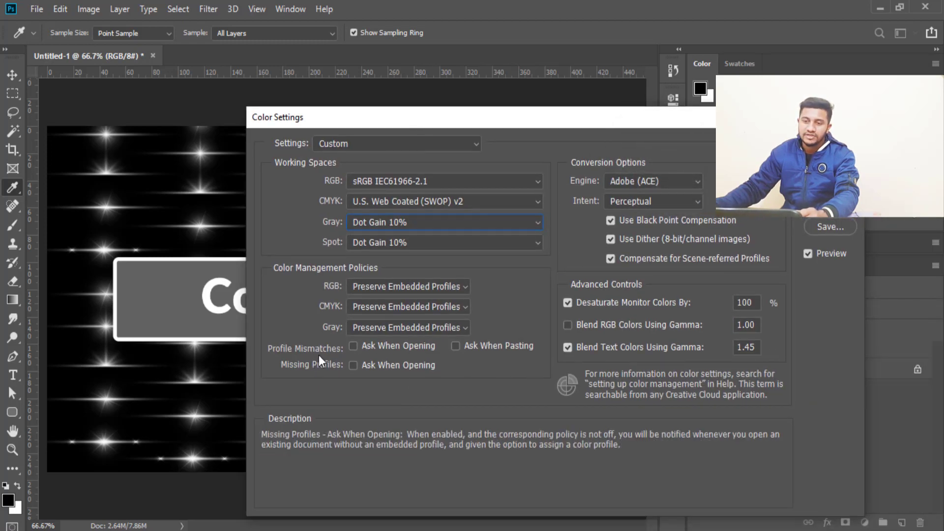
# - Enable Ask When Opening/Pasting for mismatches and Ask When Opening for missing profiles; gamma blending off
pyautogui.click(353, 346)
pyautogui.click(456, 346)
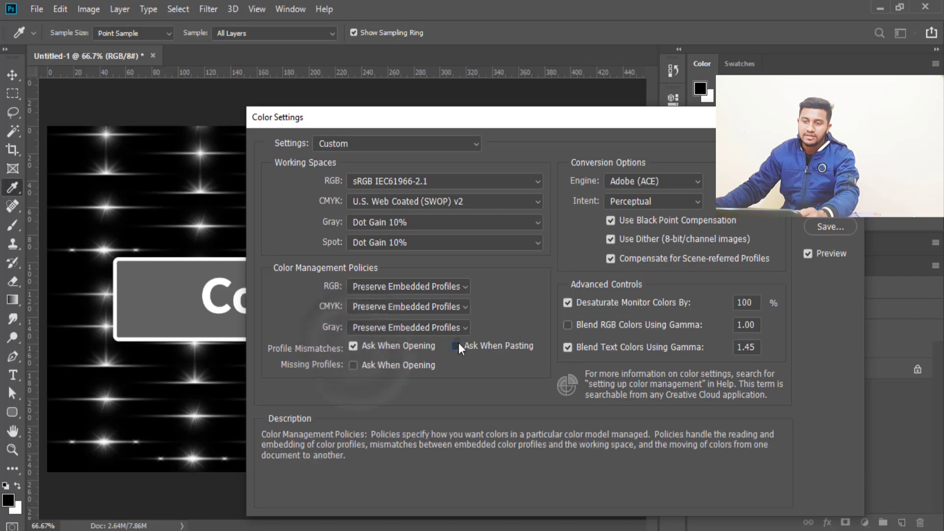
pyautogui.click(388, 364)
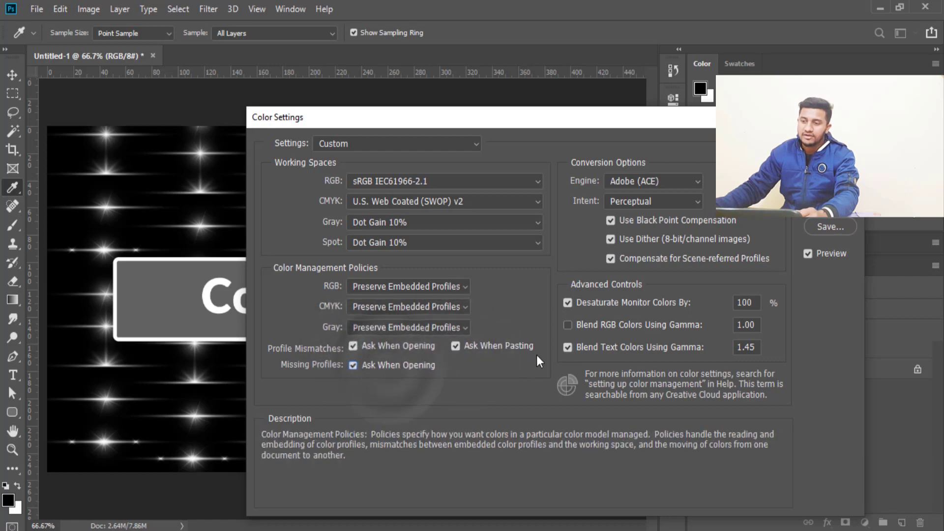
pyautogui.click(569, 325)
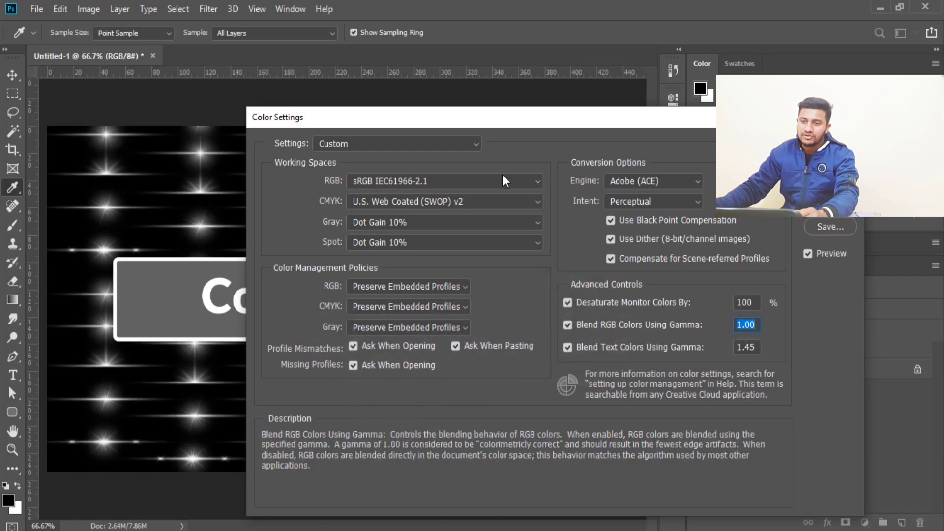
pyautogui.moveTo(471, 122); pyautogui.dragTo(542, 102)
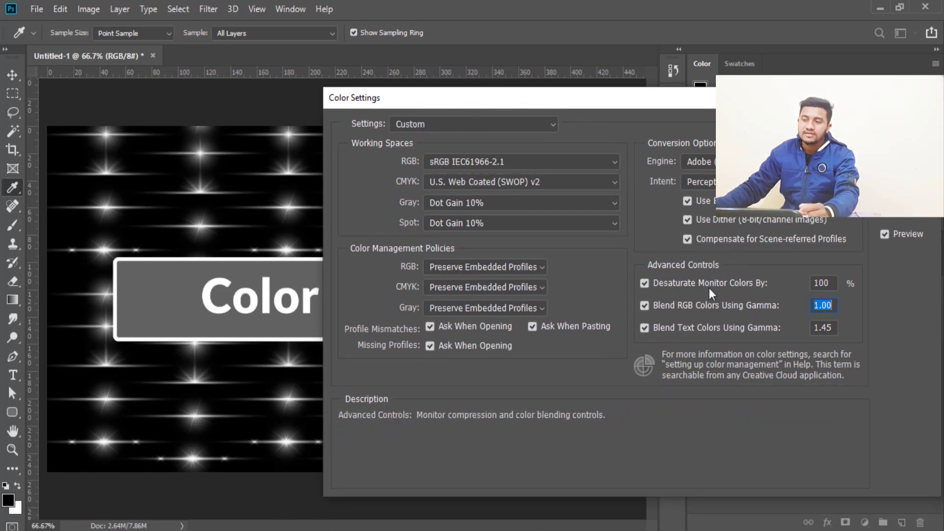
pyautogui.click(657, 305)
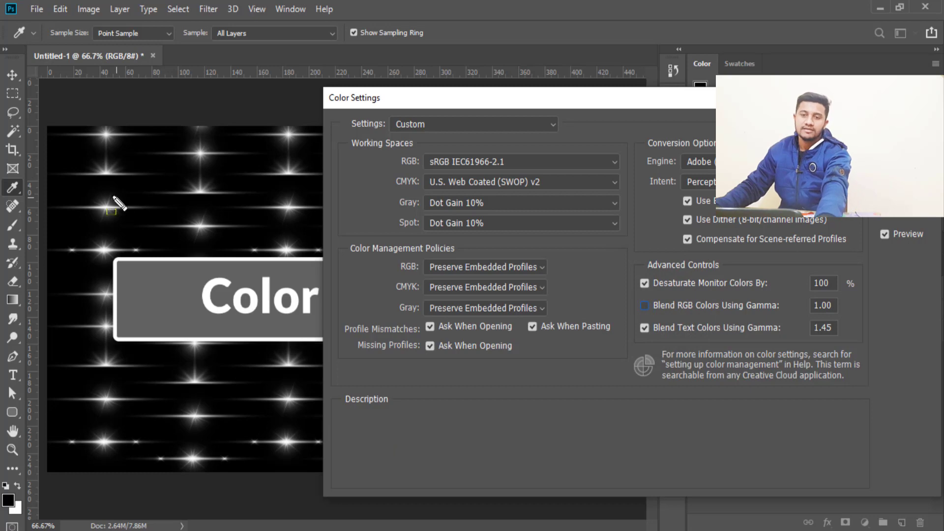
# - Uncheck Use Black Point Compensation, keeping scene-referred compensation on and gamma blending off
pyautogui.moveTo(78, 120); pyautogui.dragTo(137, 229)
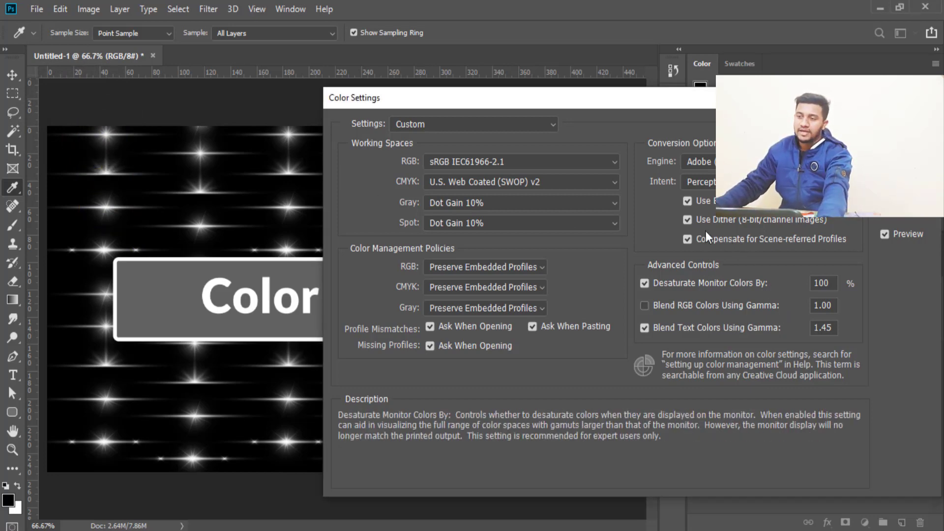
pyautogui.click(645, 305)
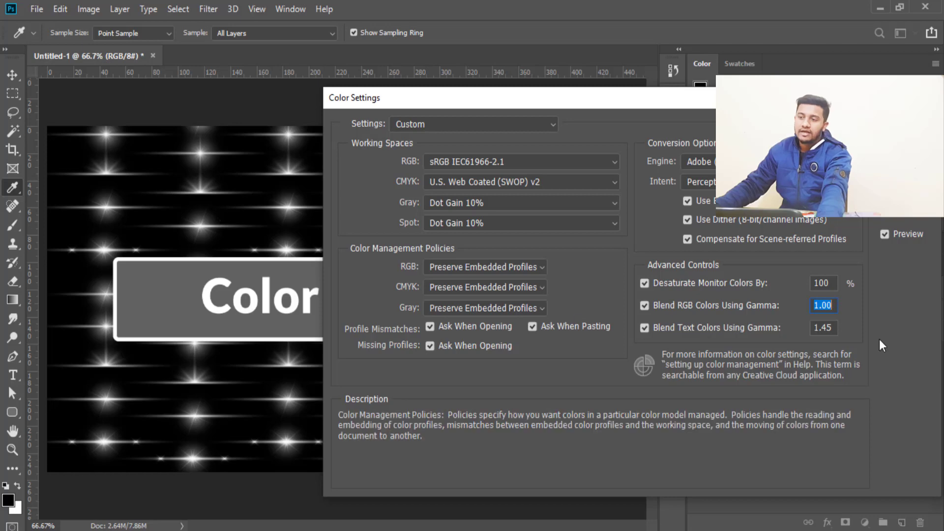
pyautogui.click(657, 305)
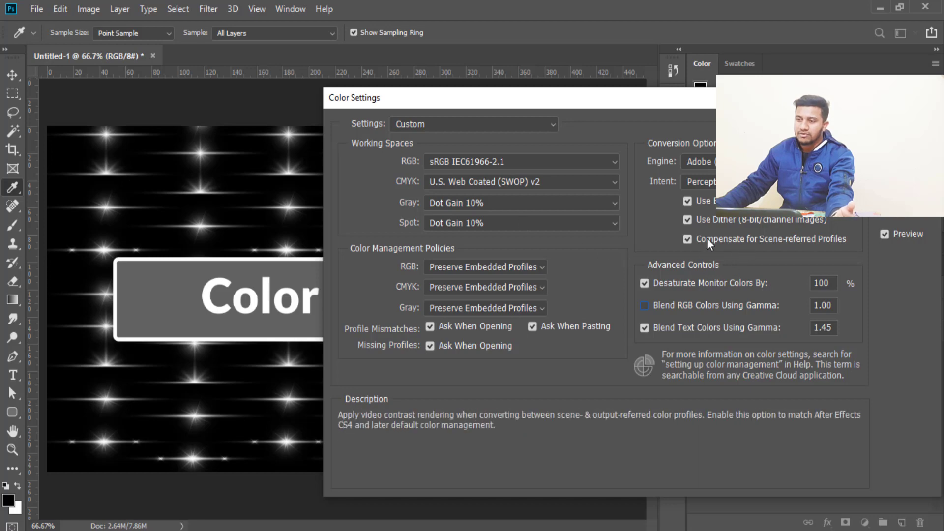
pyautogui.click(688, 240)
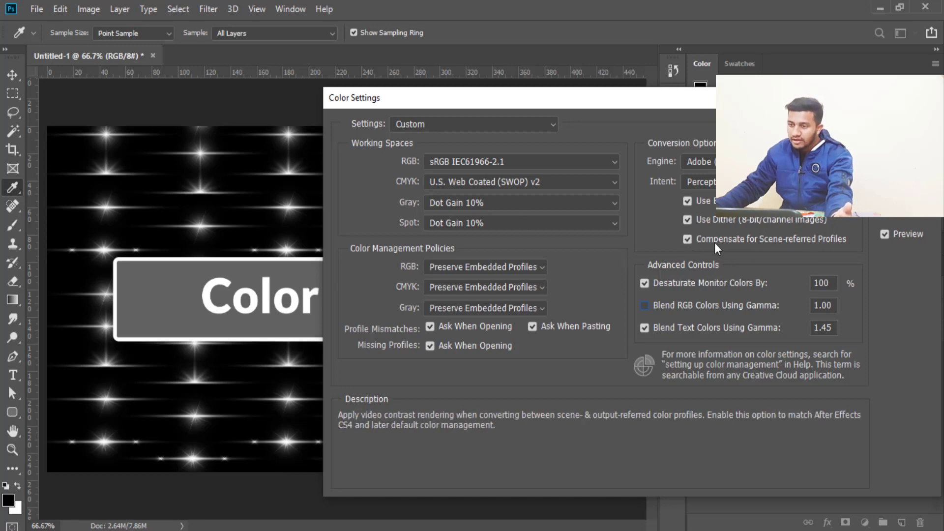
pyautogui.click(689, 240)
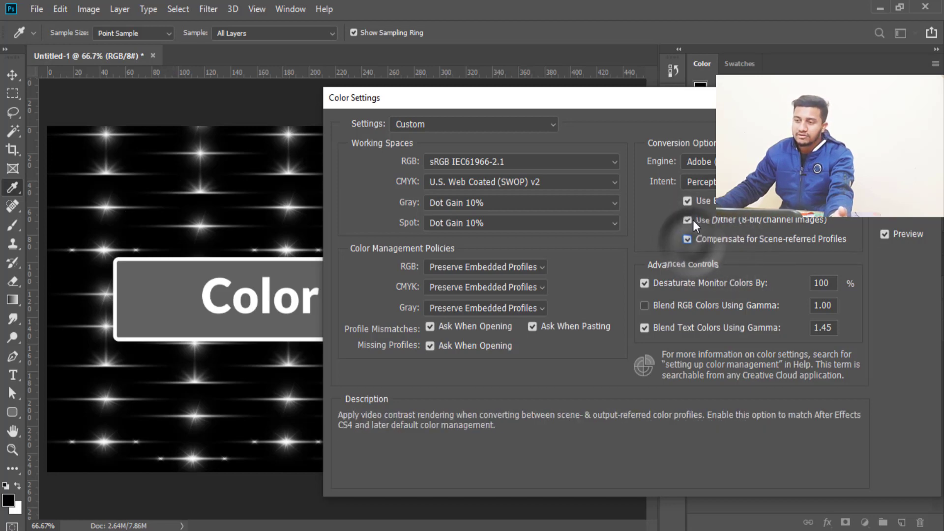
pyautogui.click(693, 198)
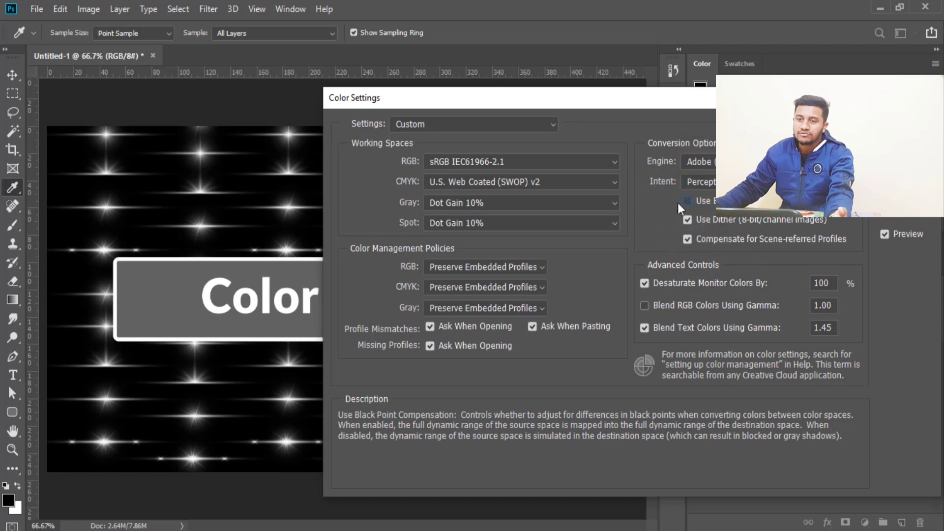
pyautogui.click(518, 162)
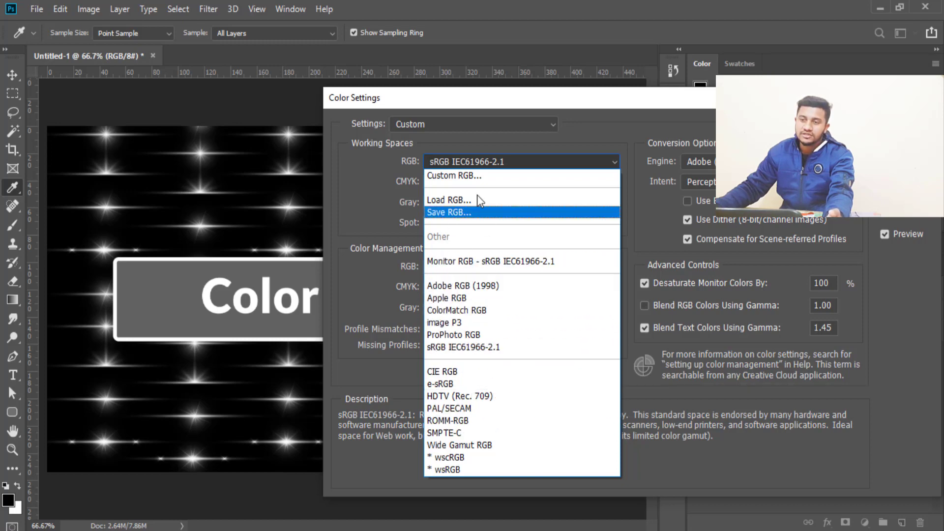
# - Choose Japan General Purpose 3 from the Settings list and move the dialog off the canvas
pyautogui.click(447, 123)
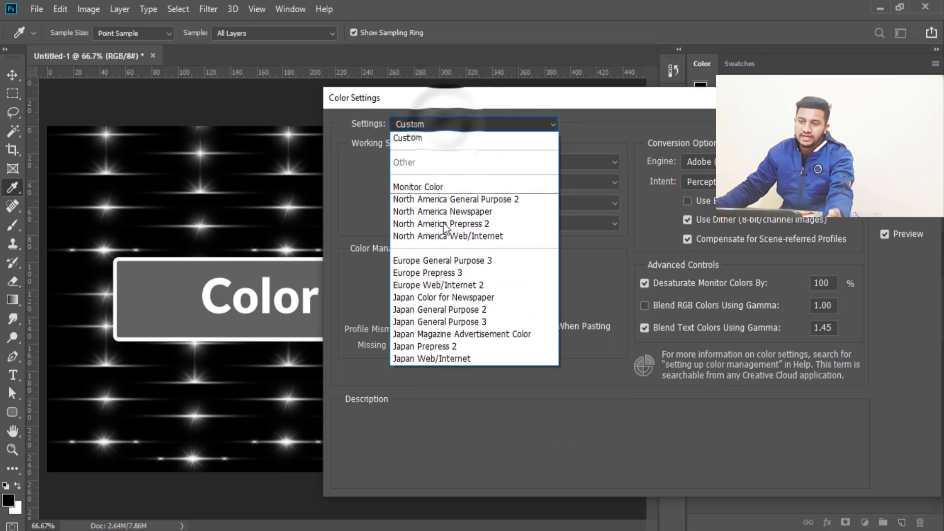
pyautogui.click(467, 321)
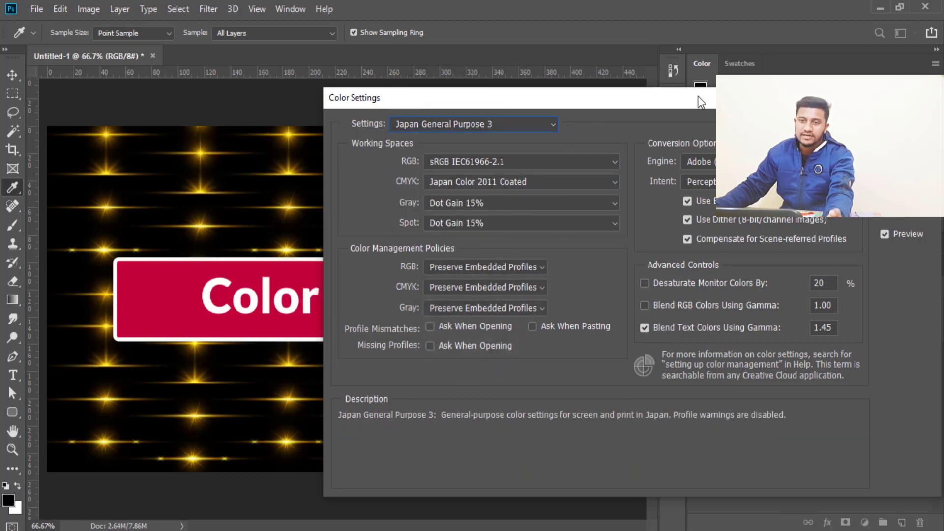
pyautogui.moveTo(450, 101); pyautogui.dragTo(667, 85)
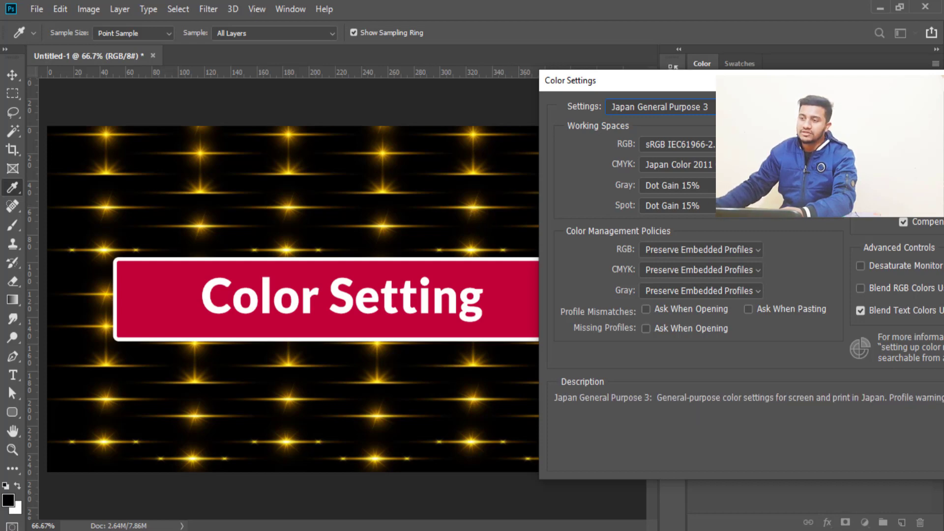
# - Set the CMYK working space to US Newsprint (SNAP 2007)
pyautogui.moveTo(821, 80); pyautogui.dragTo(446, 85)
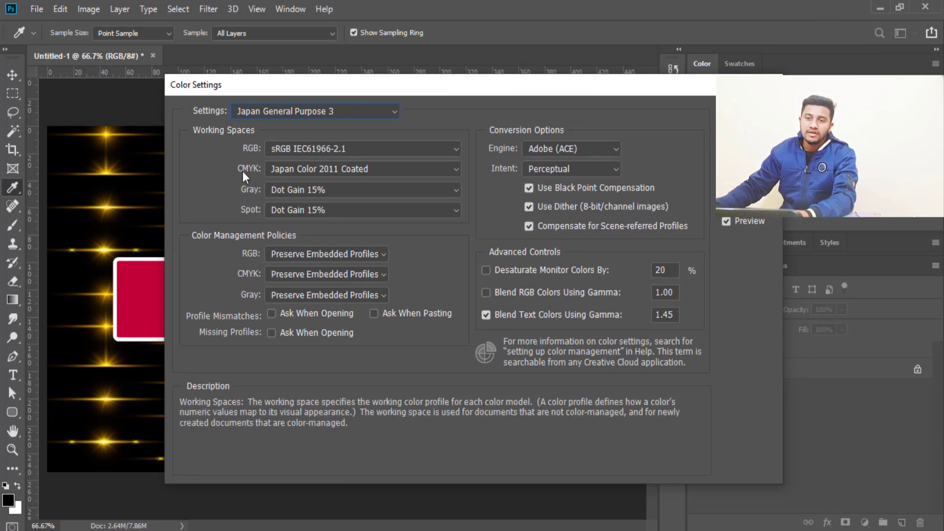
pyautogui.click(378, 171)
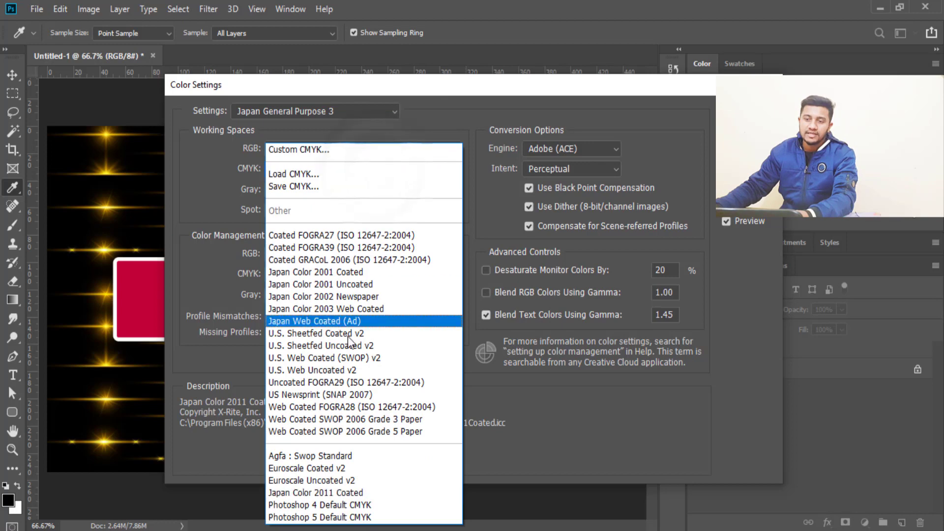
pyautogui.click(320, 394)
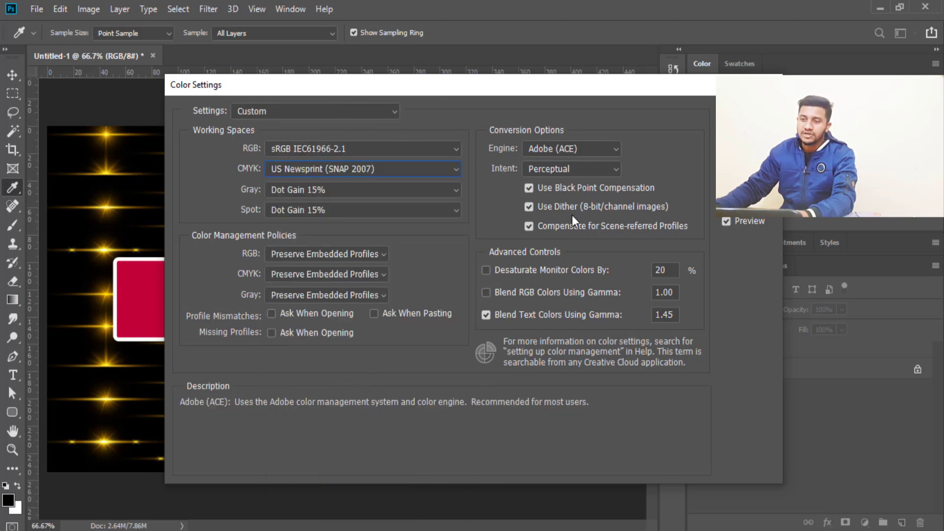
# - Enable Blend RGB Colors Using Gamma, leaving Desaturate Monitor Colors unticked
pyautogui.click(487, 292)
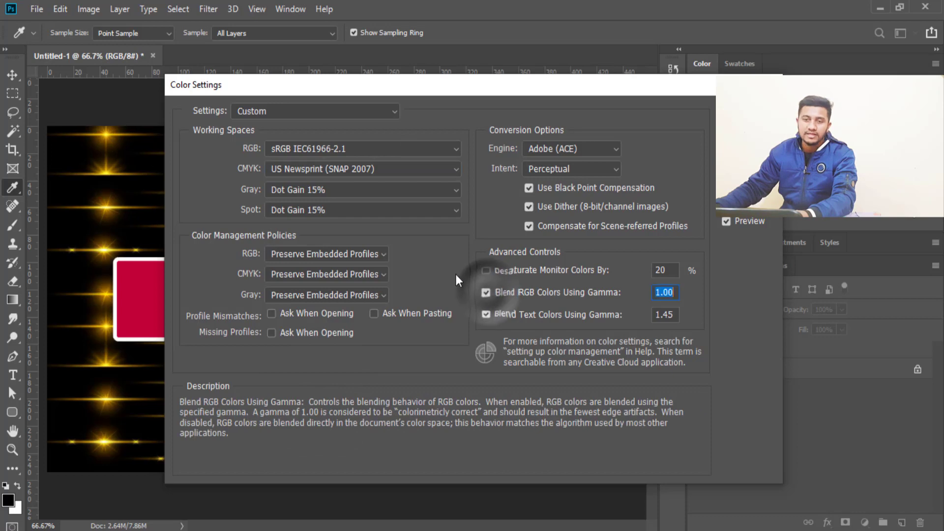
pyautogui.moveTo(337, 84); pyautogui.dragTo(482, 88)
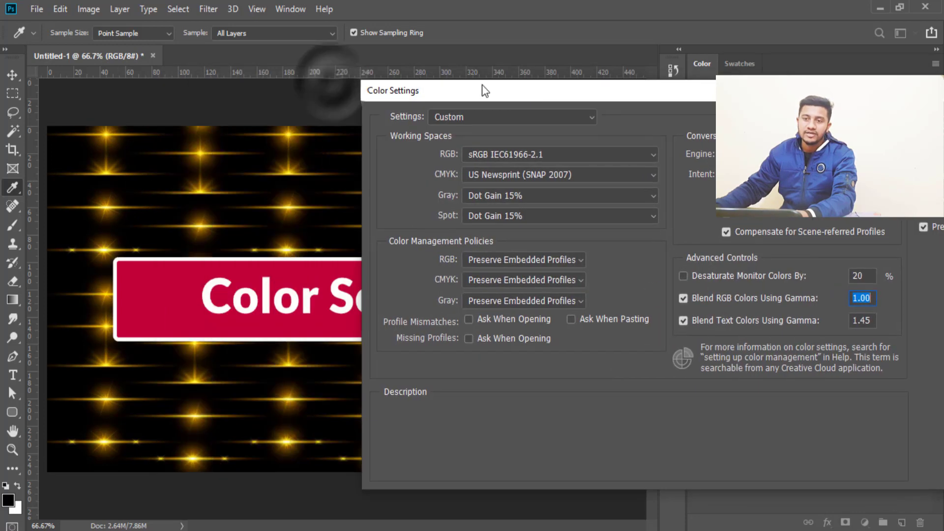
pyautogui.moveTo(754, 298)
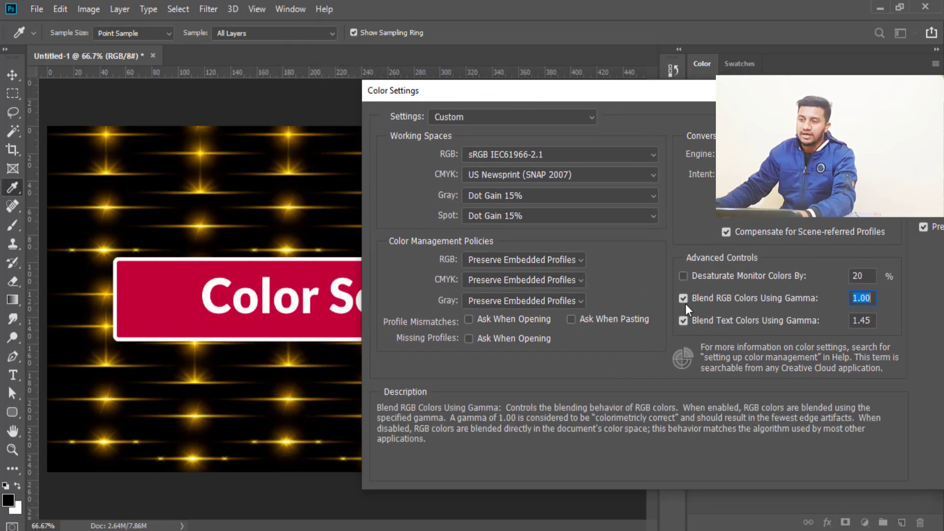
pyautogui.click(684, 298)
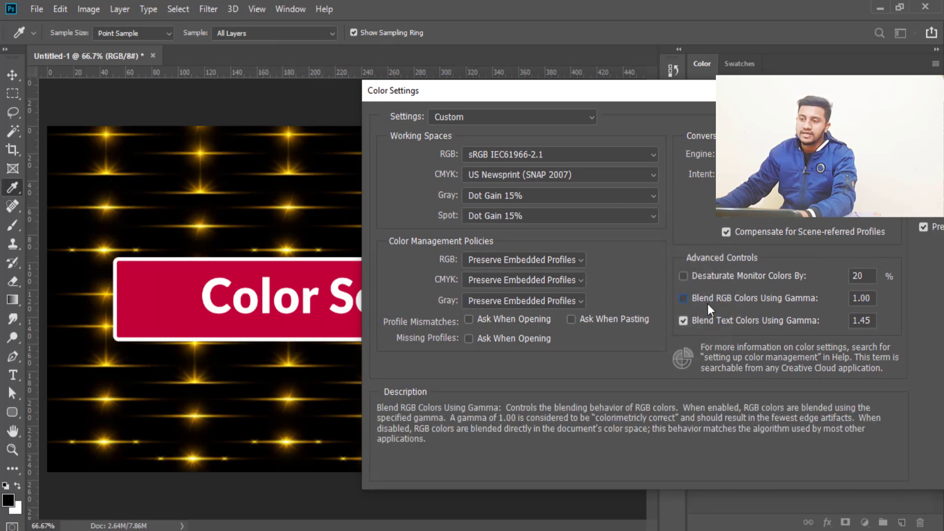
pyautogui.click(684, 298)
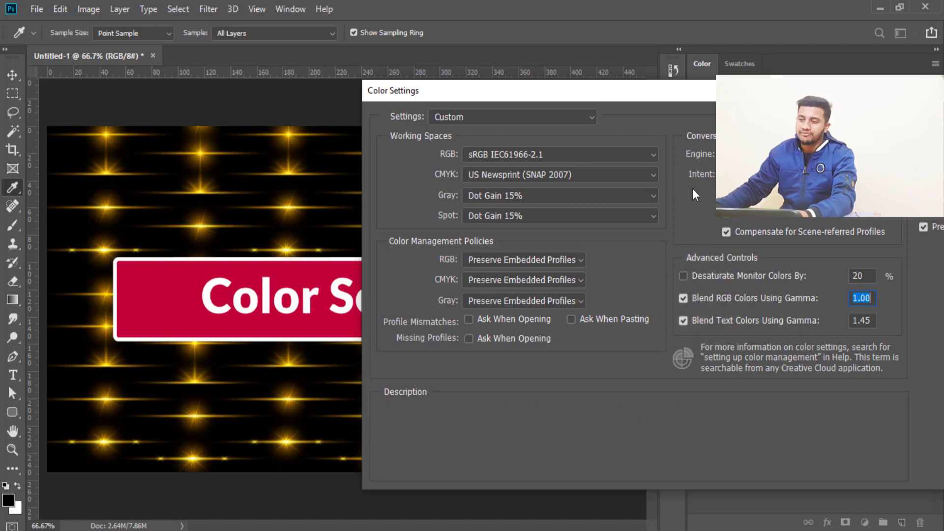
pyautogui.click(683, 276)
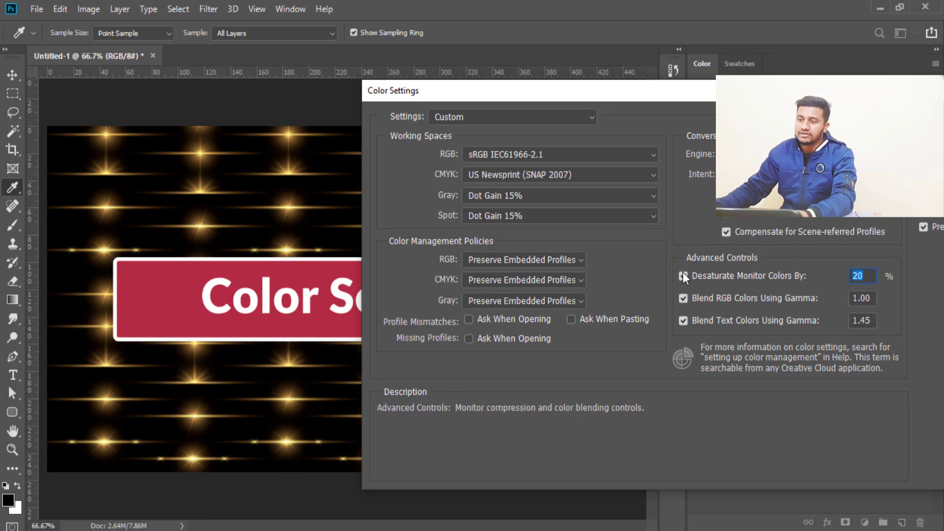
pyautogui.click(682, 276)
# - Save the custom colour settings to the Desktop under the name Untitled.csf
pyautogui.moveTo(695, 90)
pyautogui.mouseDown()
pyautogui.moveTo(517, 94)
pyautogui.moveTo(455, 70)
pyautogui.moveTo(447, 54)
pyautogui.mouseUp()
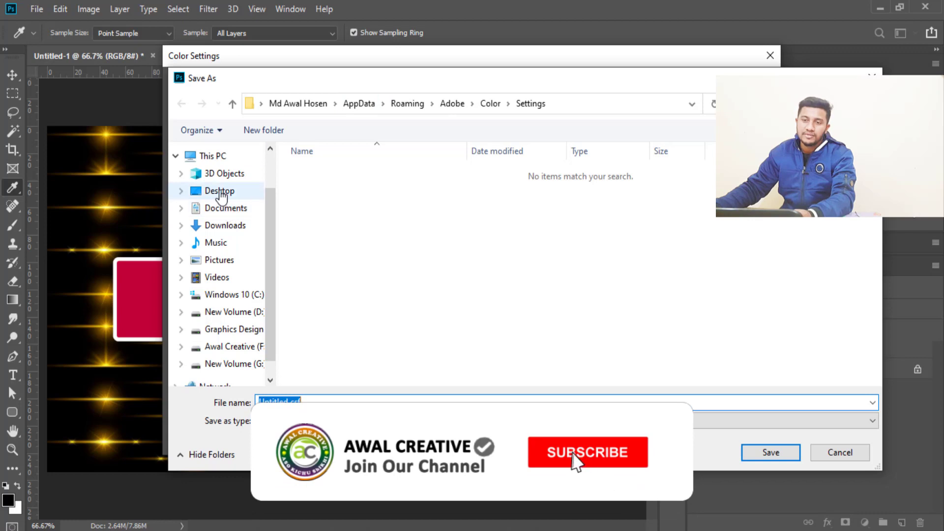
pyautogui.click(220, 192)
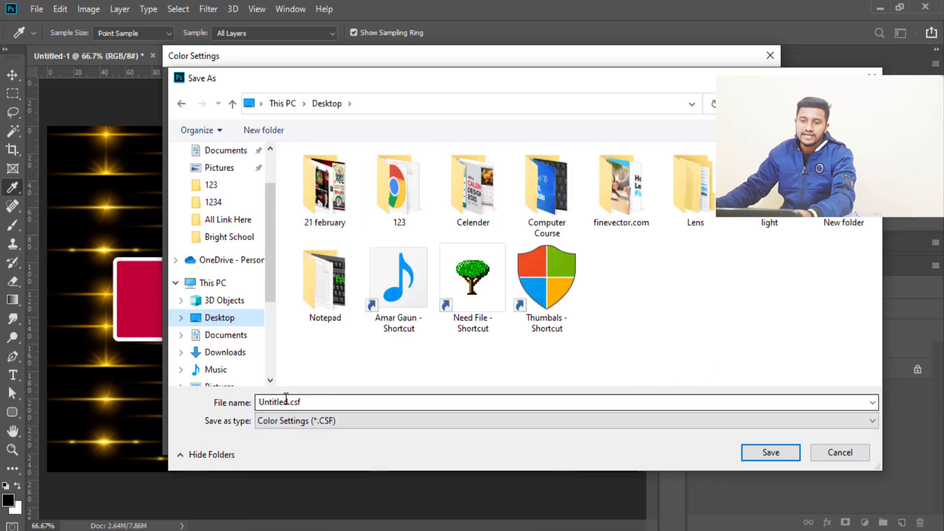
pyautogui.doubleClick(286, 402)
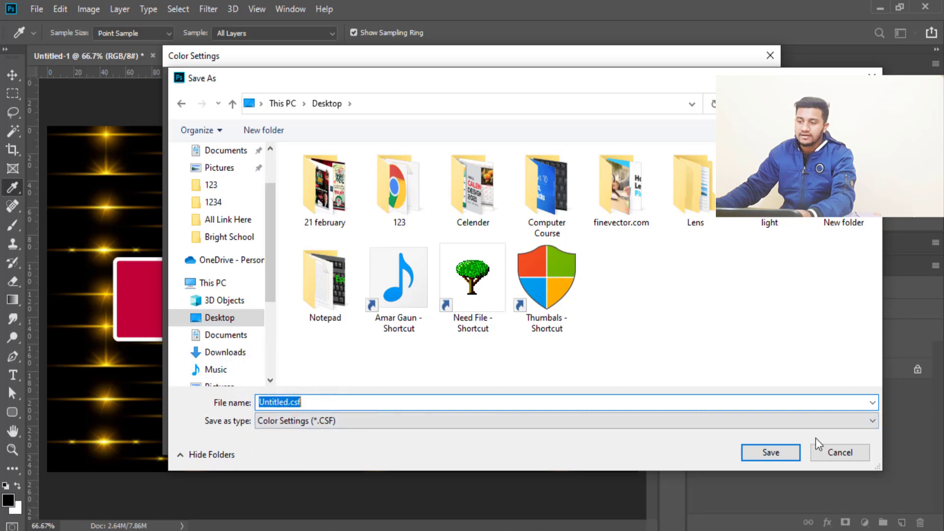
pyautogui.click(773, 452)
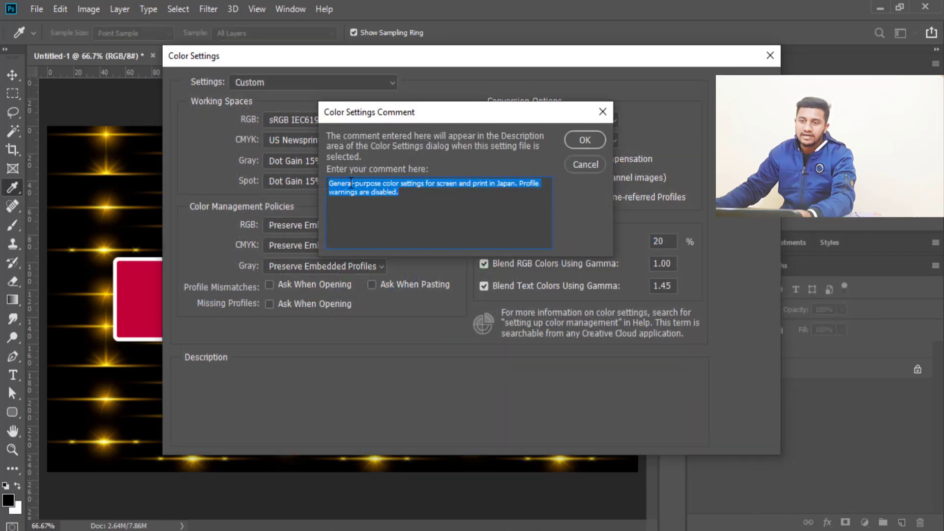
# - Accept the Japan general-purpose description and move the Color Settings dialog lower
pyautogui.click(586, 140)
pyautogui.moveTo(568, 140)
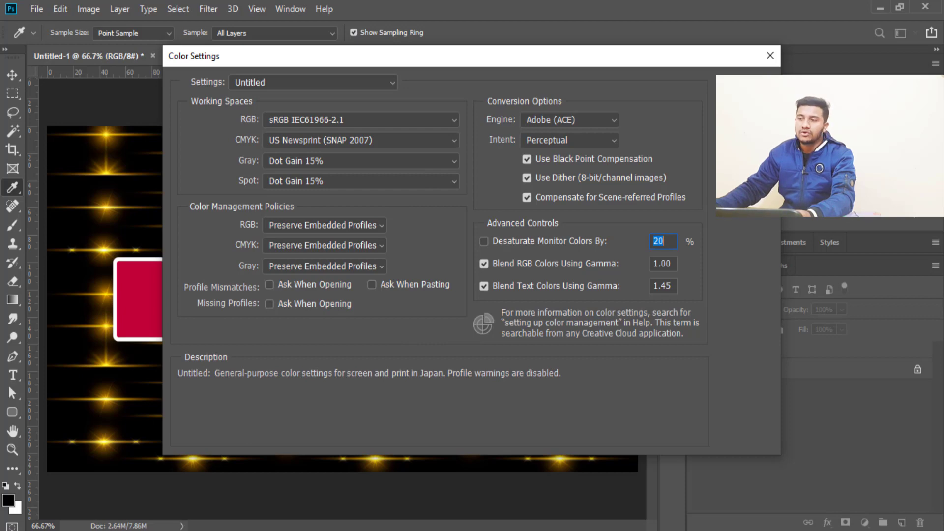
pyautogui.moveTo(534, 54); pyautogui.dragTo(540, 132)
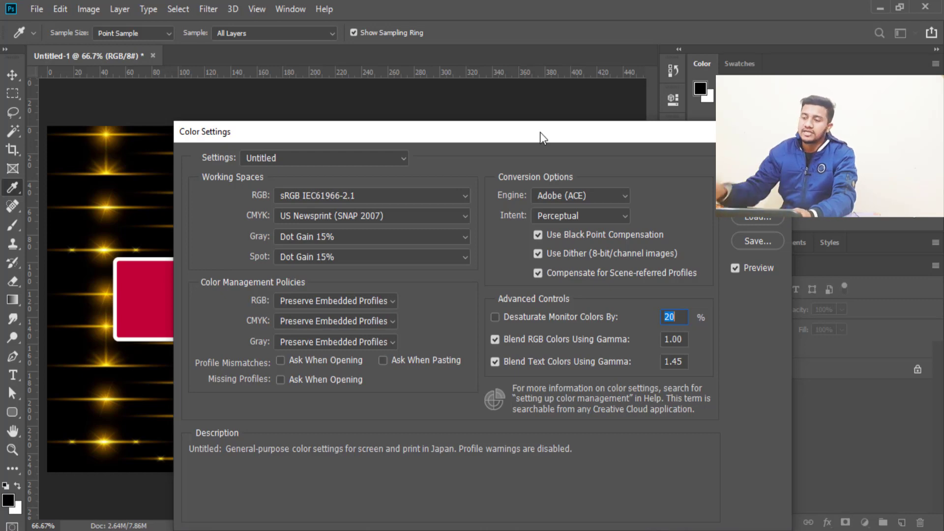
# - Load Untitled.csf from the Desktop back into Color Settings
pyautogui.click(756, 222)
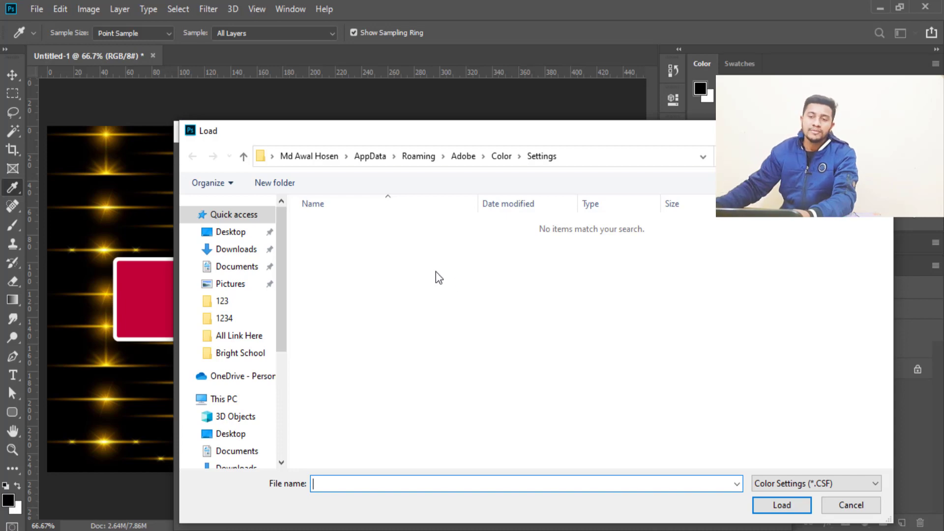
pyautogui.click(217, 235)
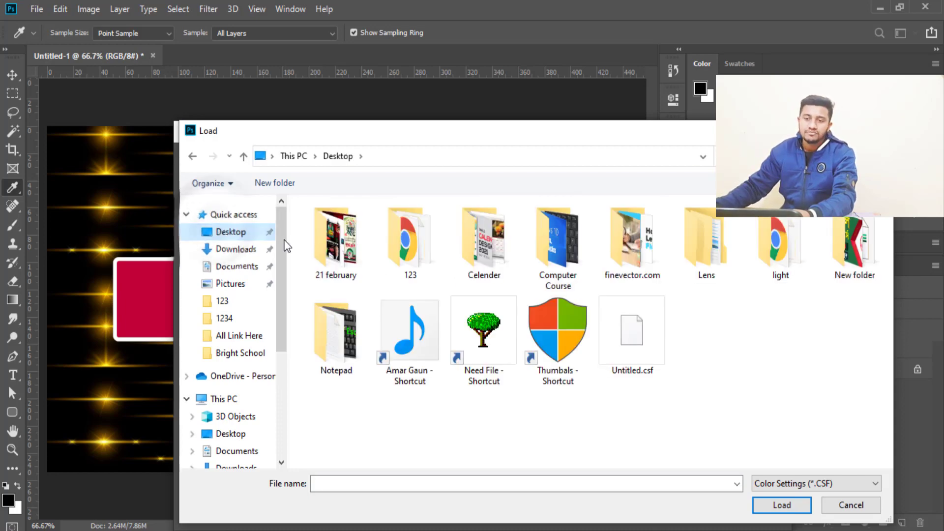
pyautogui.click(636, 346)
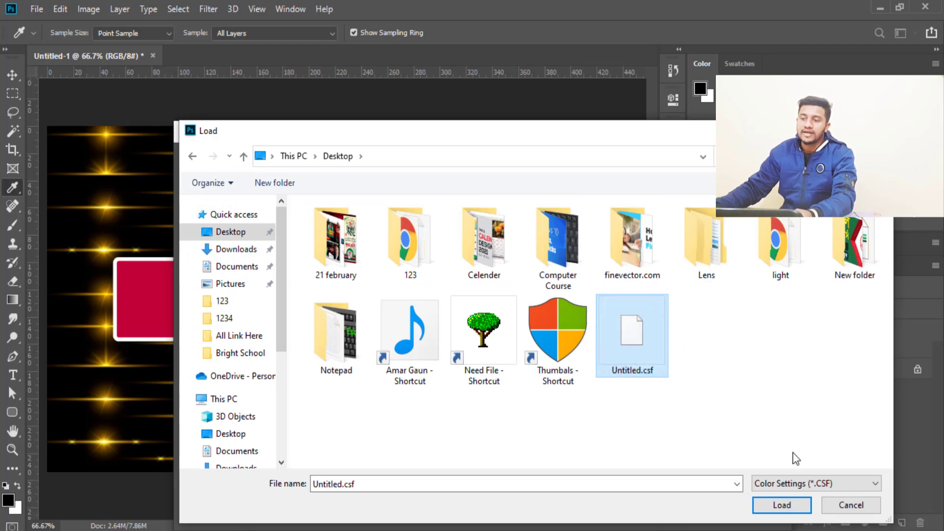
pyautogui.click(792, 511)
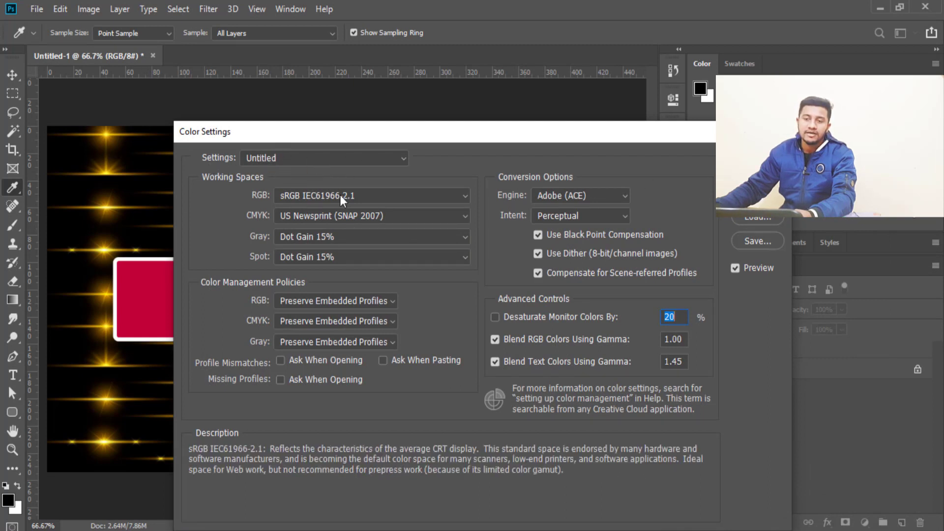
# - Untick Preview and RGB gamma blending, tick Desaturate Monitor Colors, preview it, then untick desaturation
pyautogui.click(738, 269)
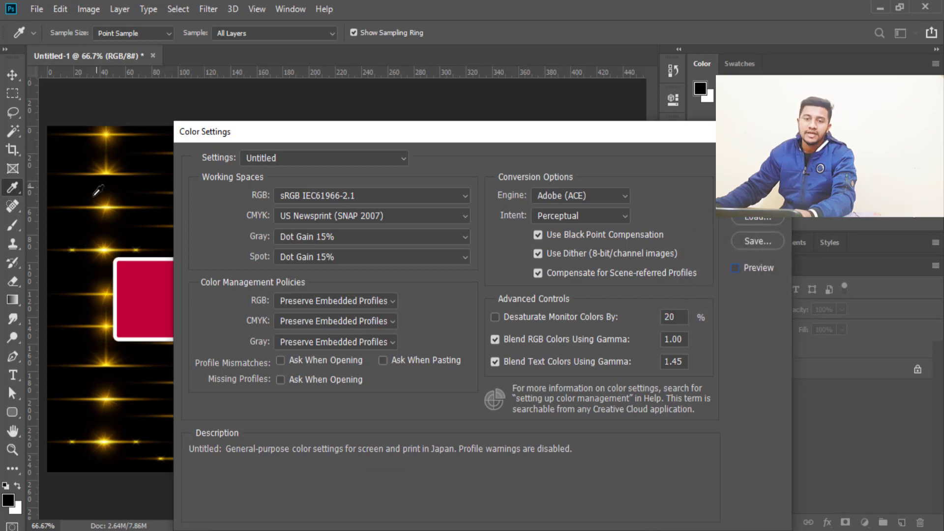
pyautogui.click(495, 339)
pyautogui.click(494, 317)
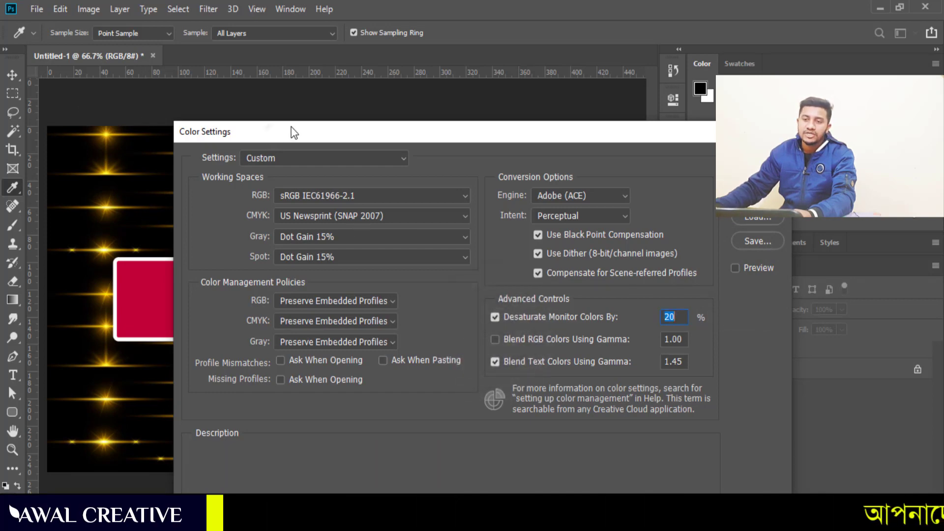
pyautogui.moveTo(294, 133); pyautogui.dragTo(401, 94)
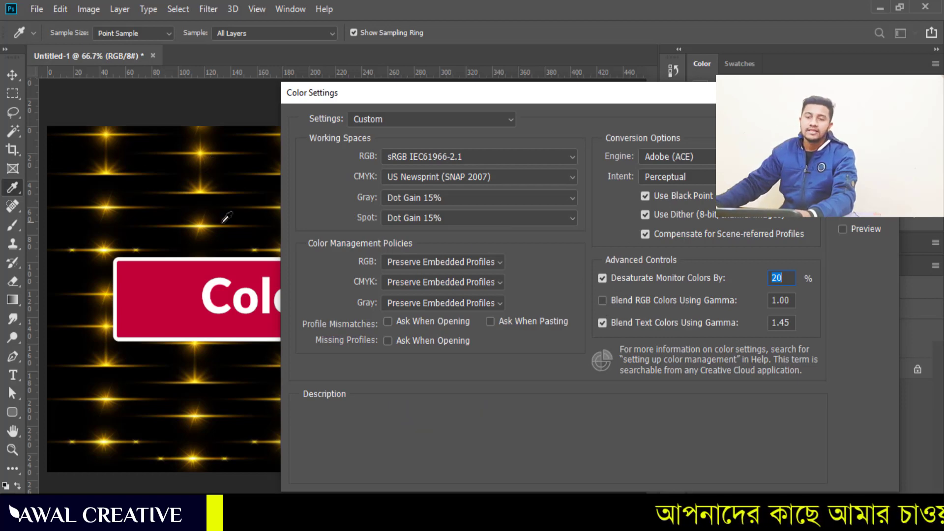
pyautogui.click(852, 231)
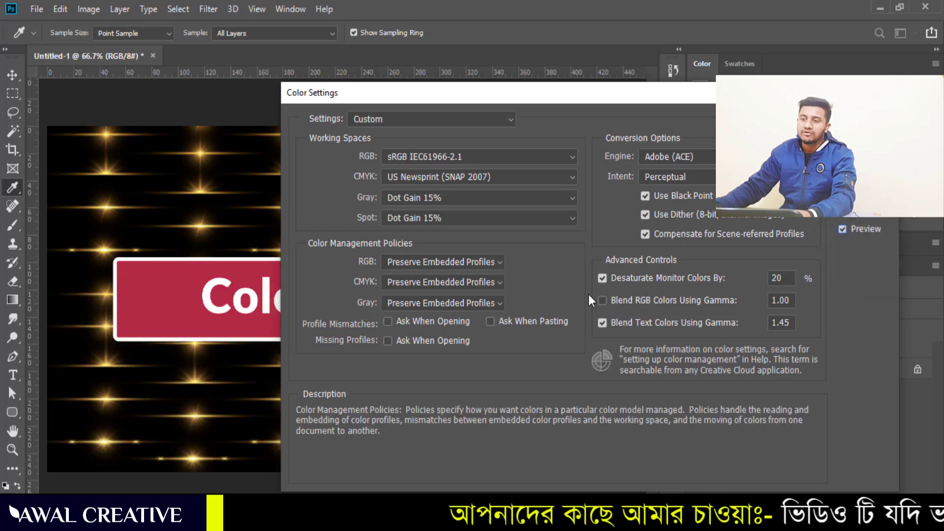
pyautogui.click(603, 280)
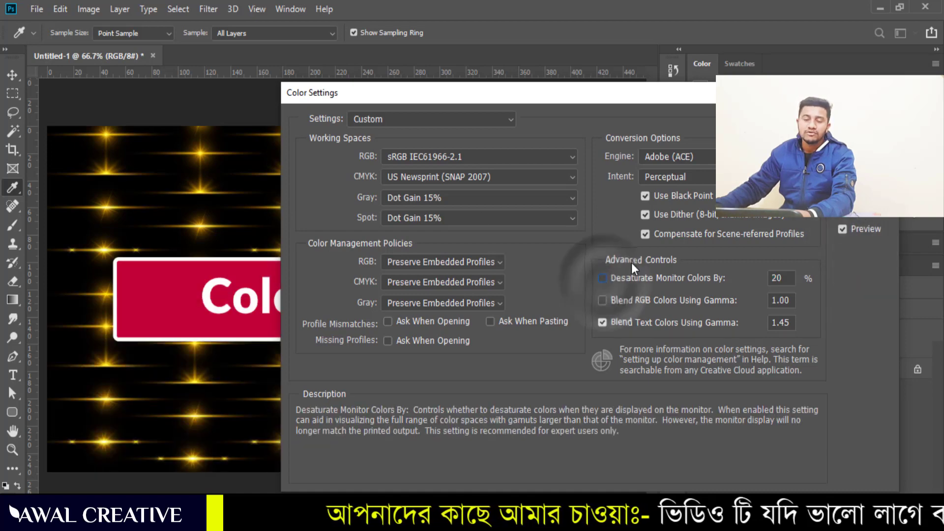